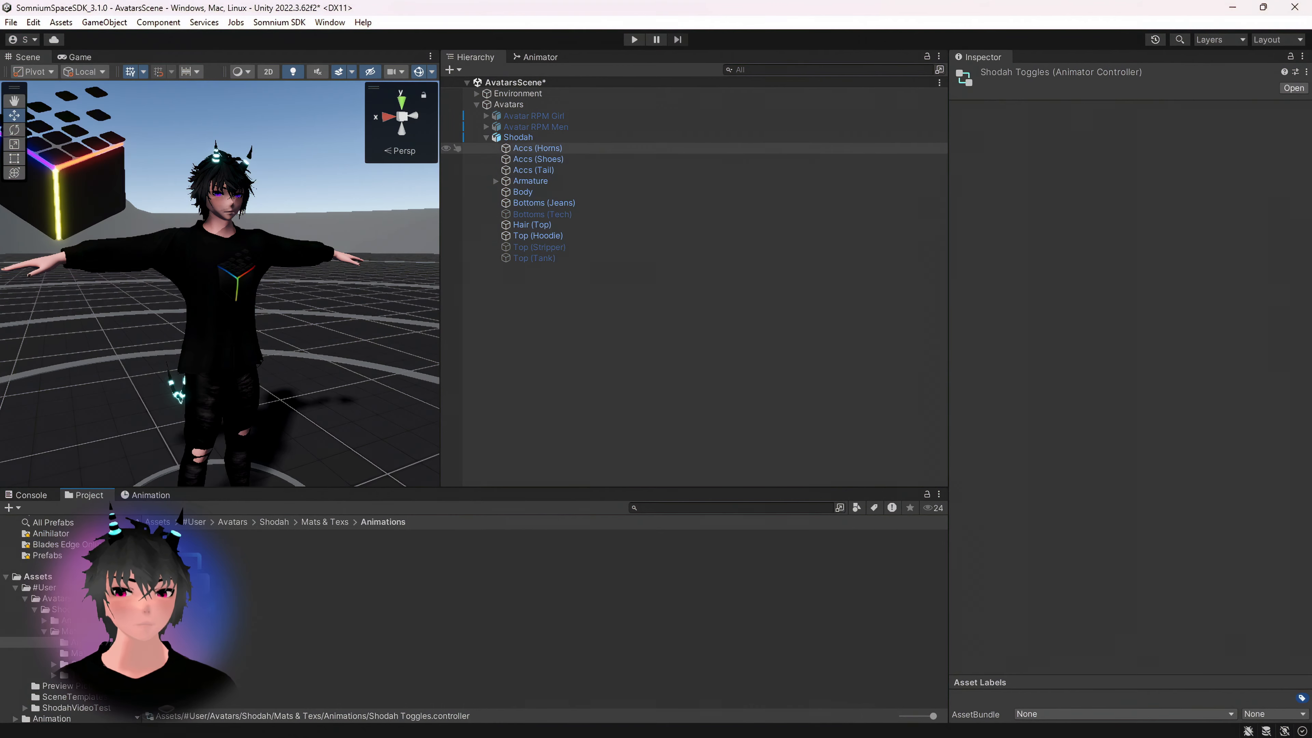
- Assign the Shodah Toggles controller to the Animator component of the Shodah avatar
{"action": "left_click", "coordinate": [518, 137]}
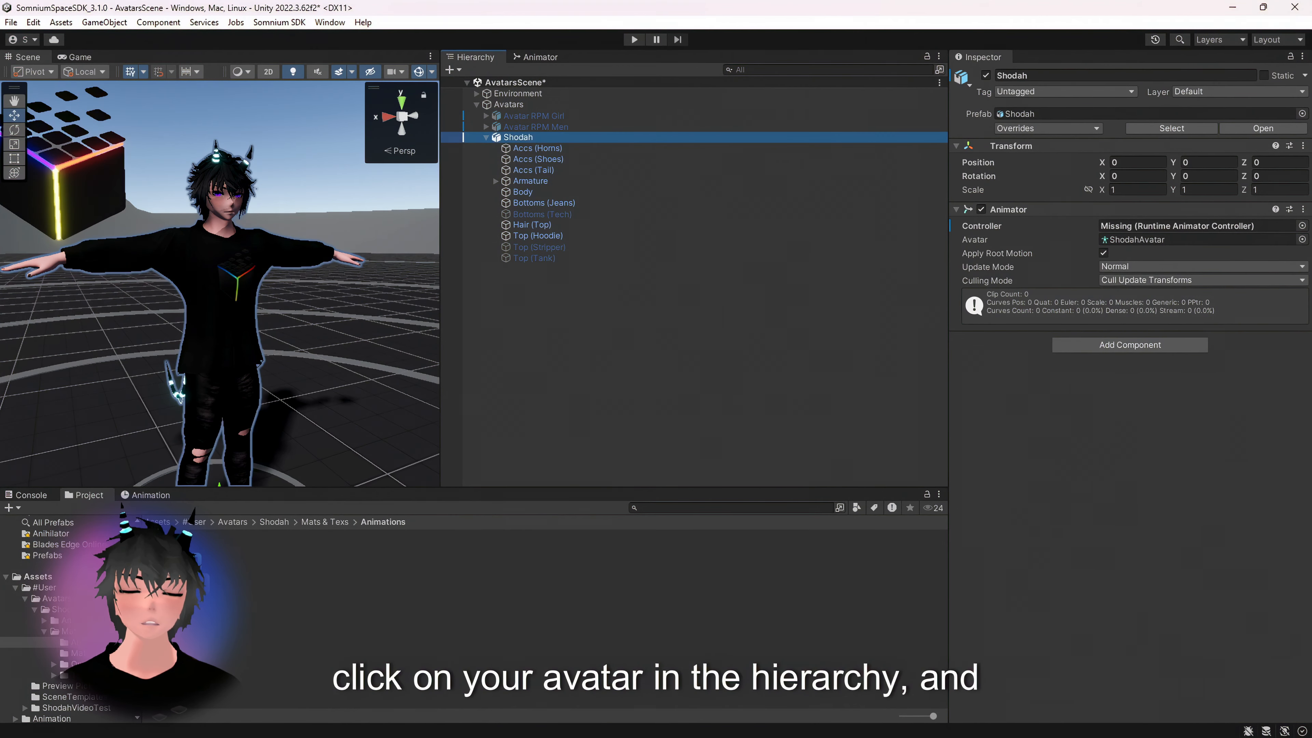
{"action": "left_click", "coordinate": [1183, 226]}
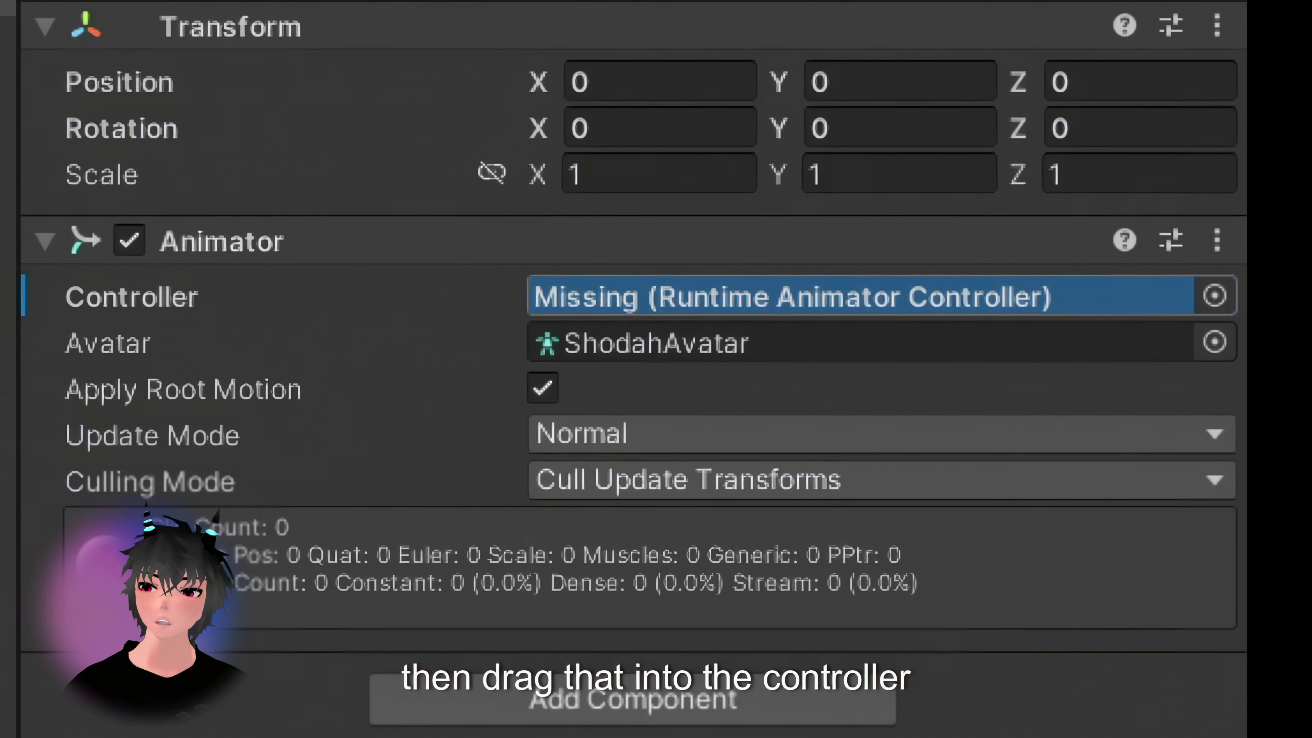
{"action": "left_click_drag", "start_coordinate": [861, 297], "coordinate": [862, 296]}
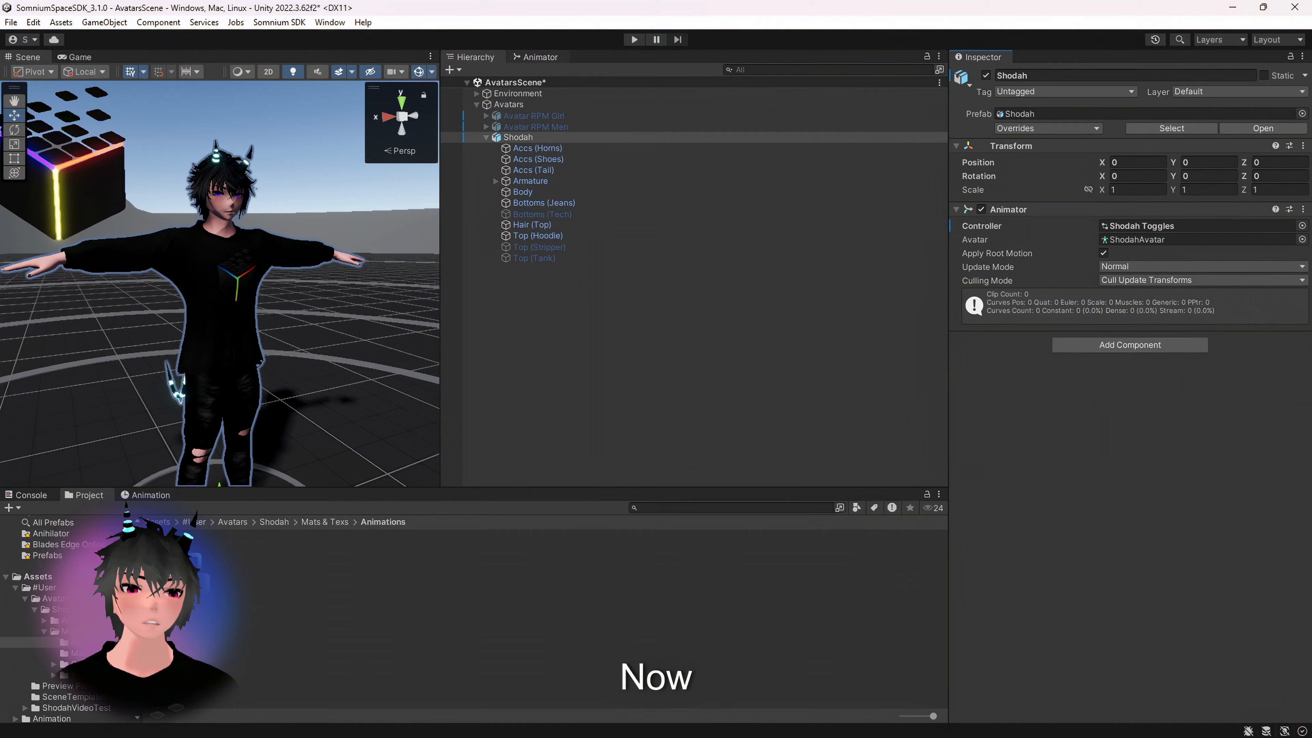
- Add a new layer named Horns to the Shodah Toggles animator controller
{"action": "left_click", "coordinate": [540, 57]}
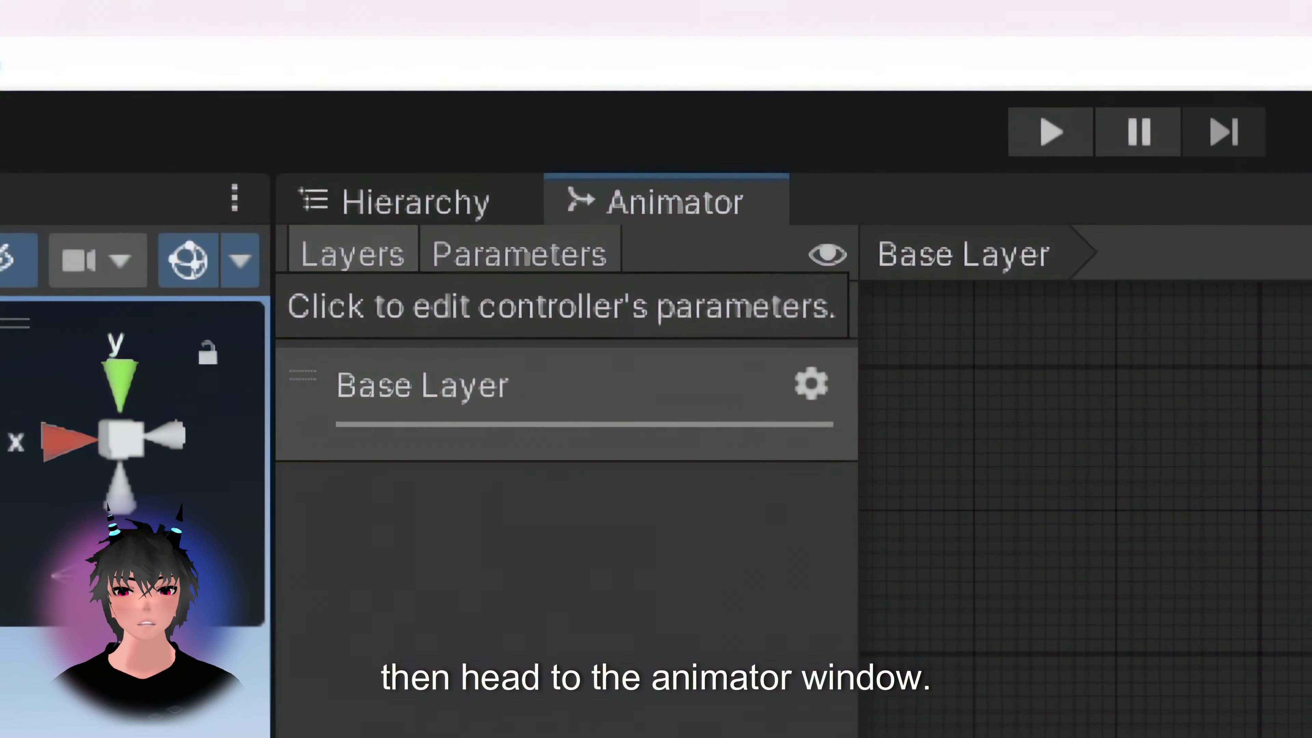
{"action": "left_click", "coordinate": [501, 70]}
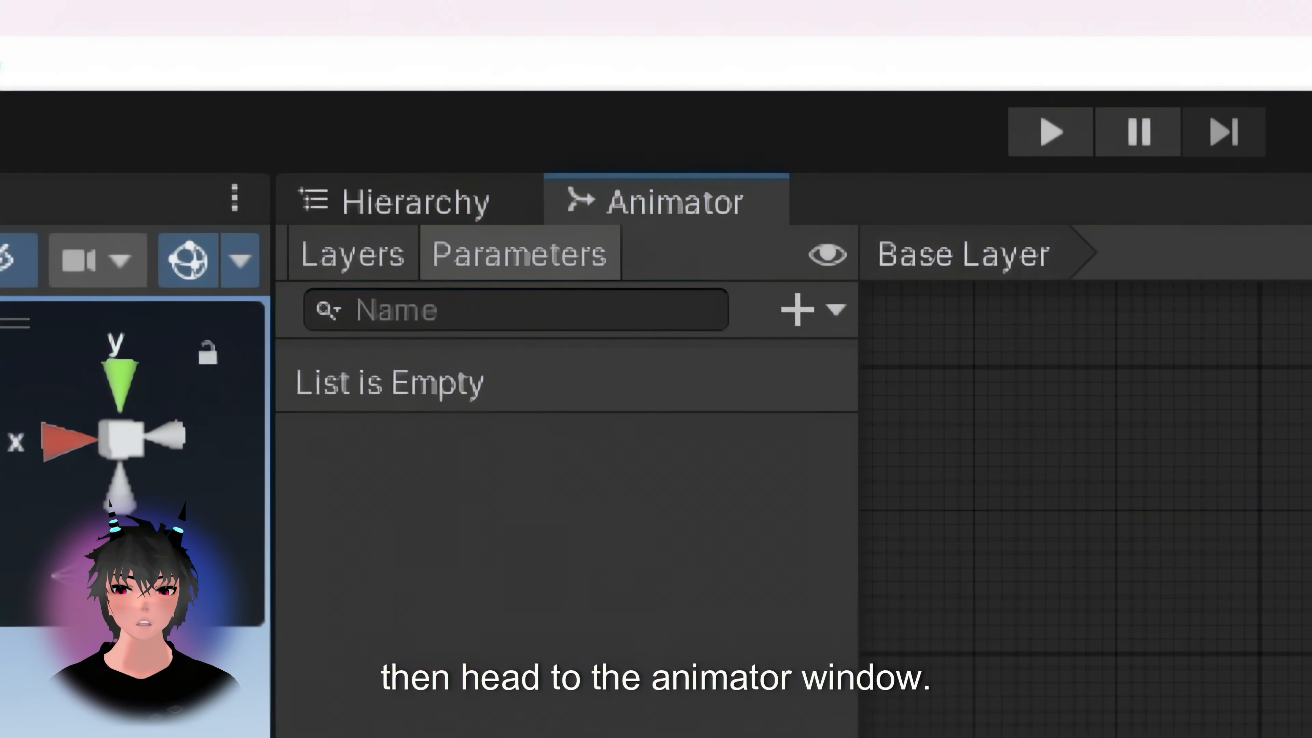
{"action": "left_click", "coordinate": [354, 255]}
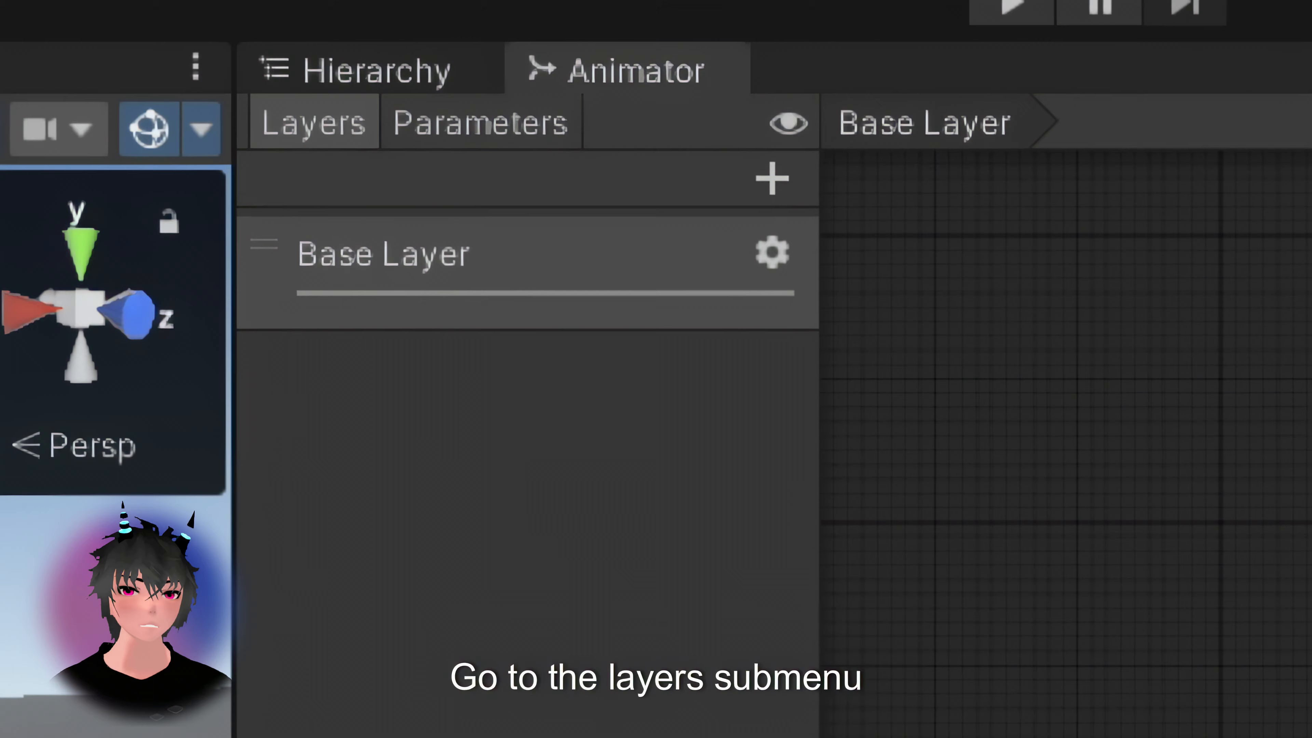
{"action": "left_click", "coordinate": [773, 179]}
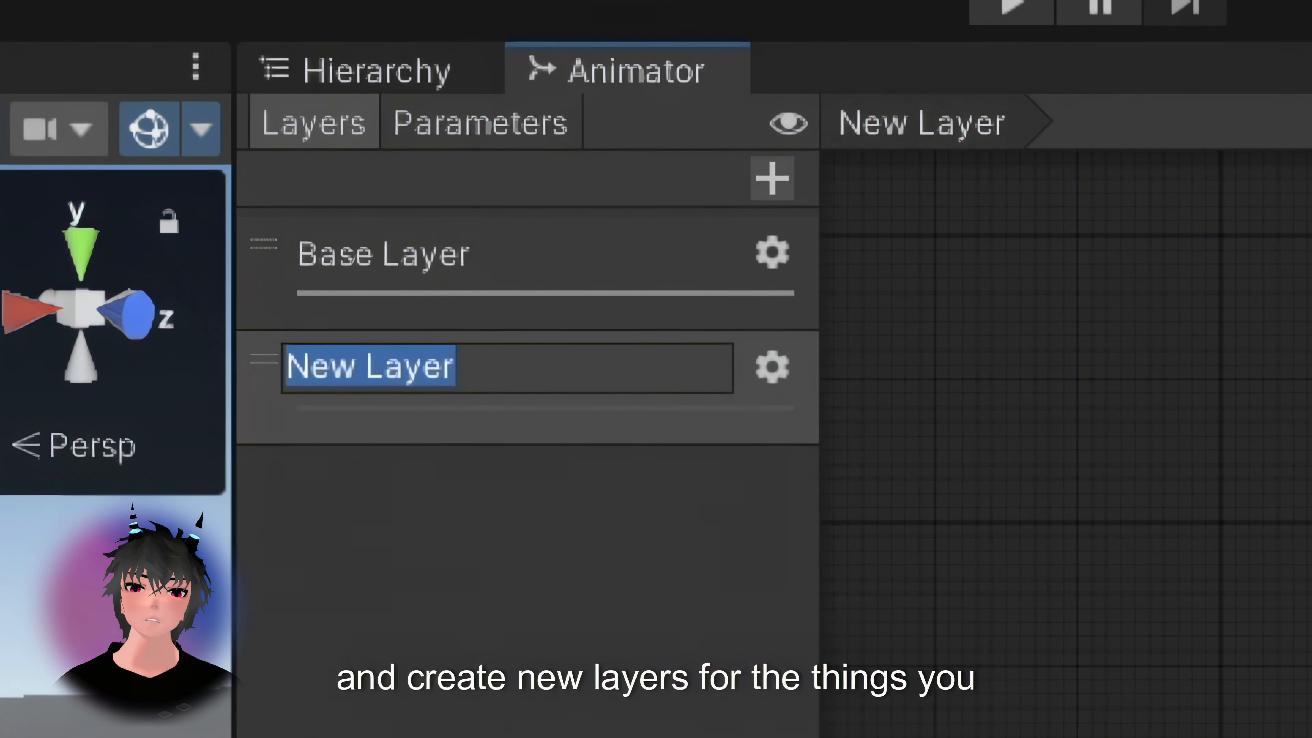
{"action": "type", "text": "Hrons "}
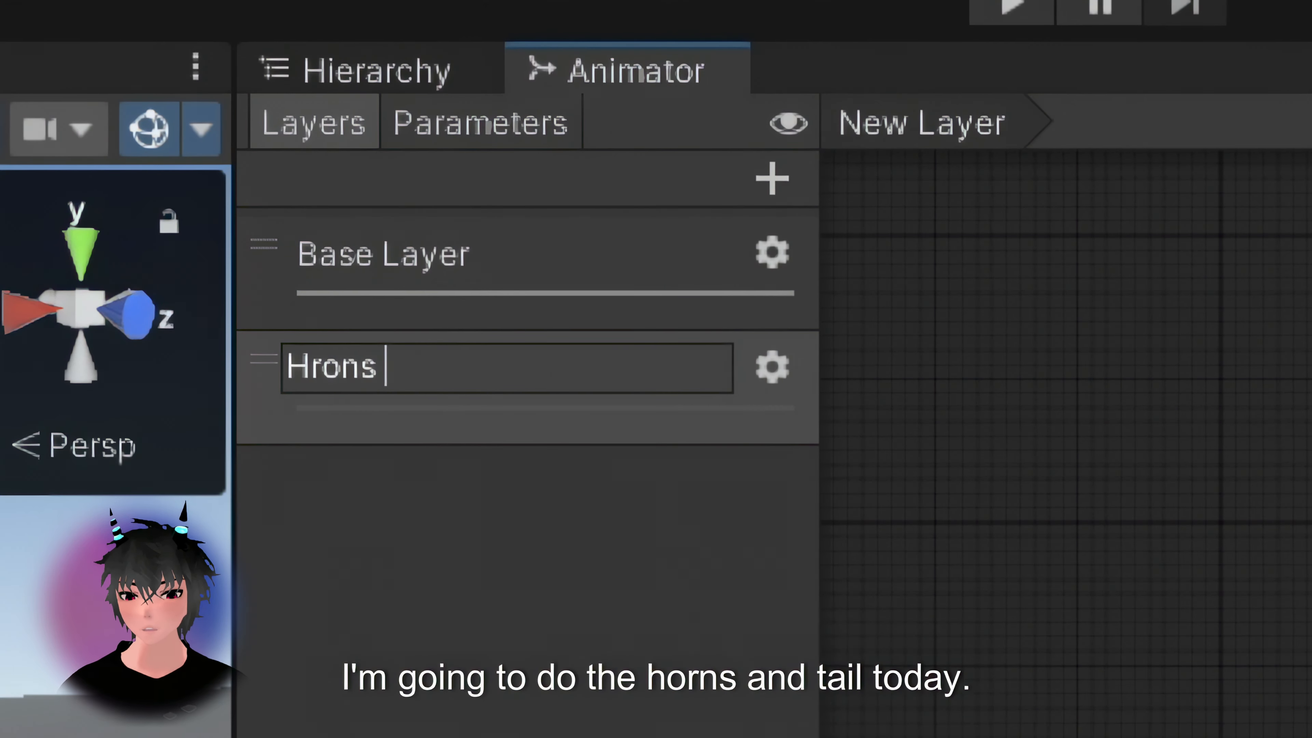
{"action": "type", "text": "ns"}
{"action": "key", "text": "Return"}
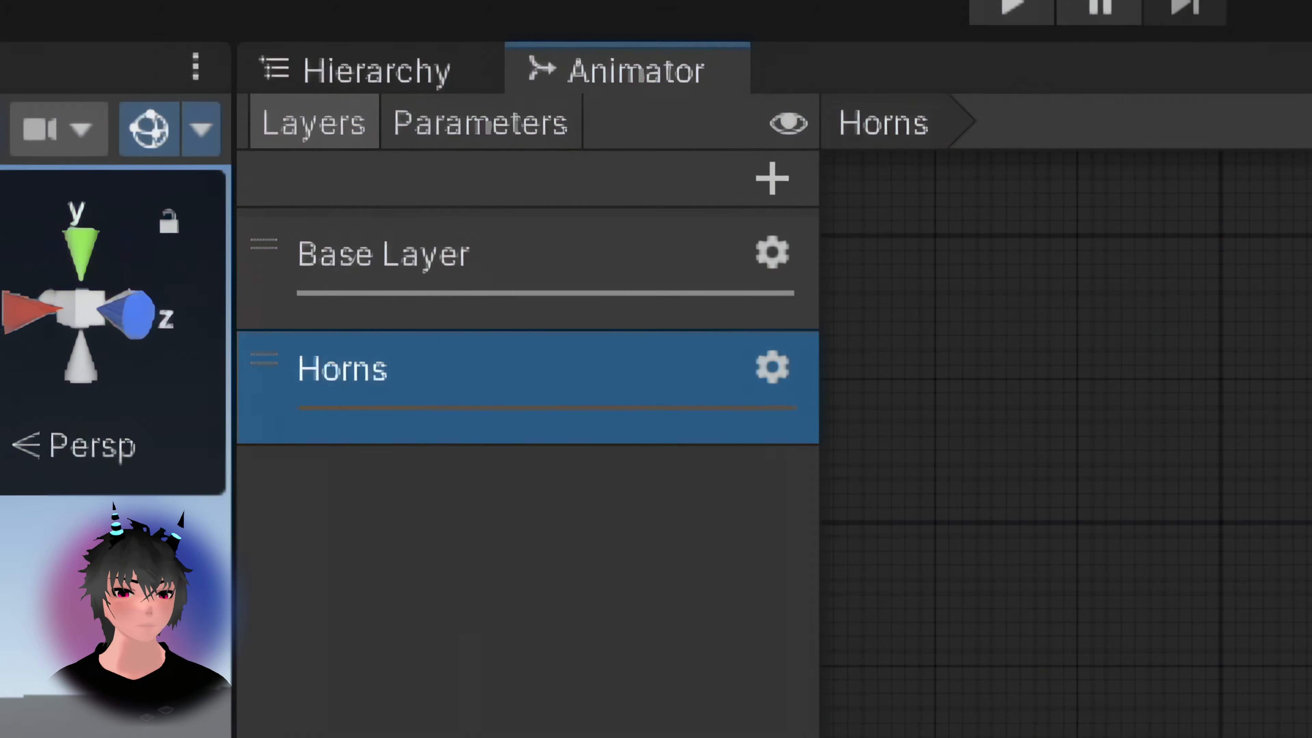
- Add another animator layer named Tail below the Horns layer
{"action": "left_click", "coordinate": [772, 179]}
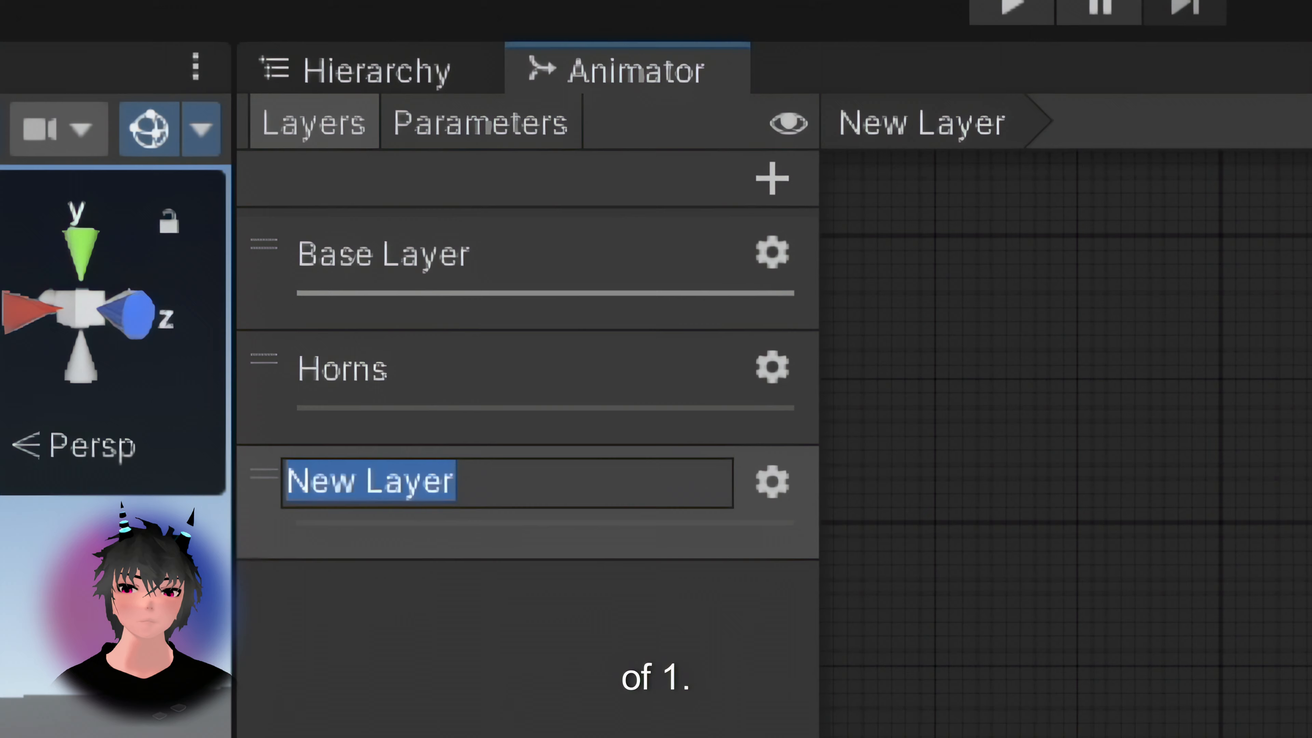
{"action": "type", "text": "Tail"}
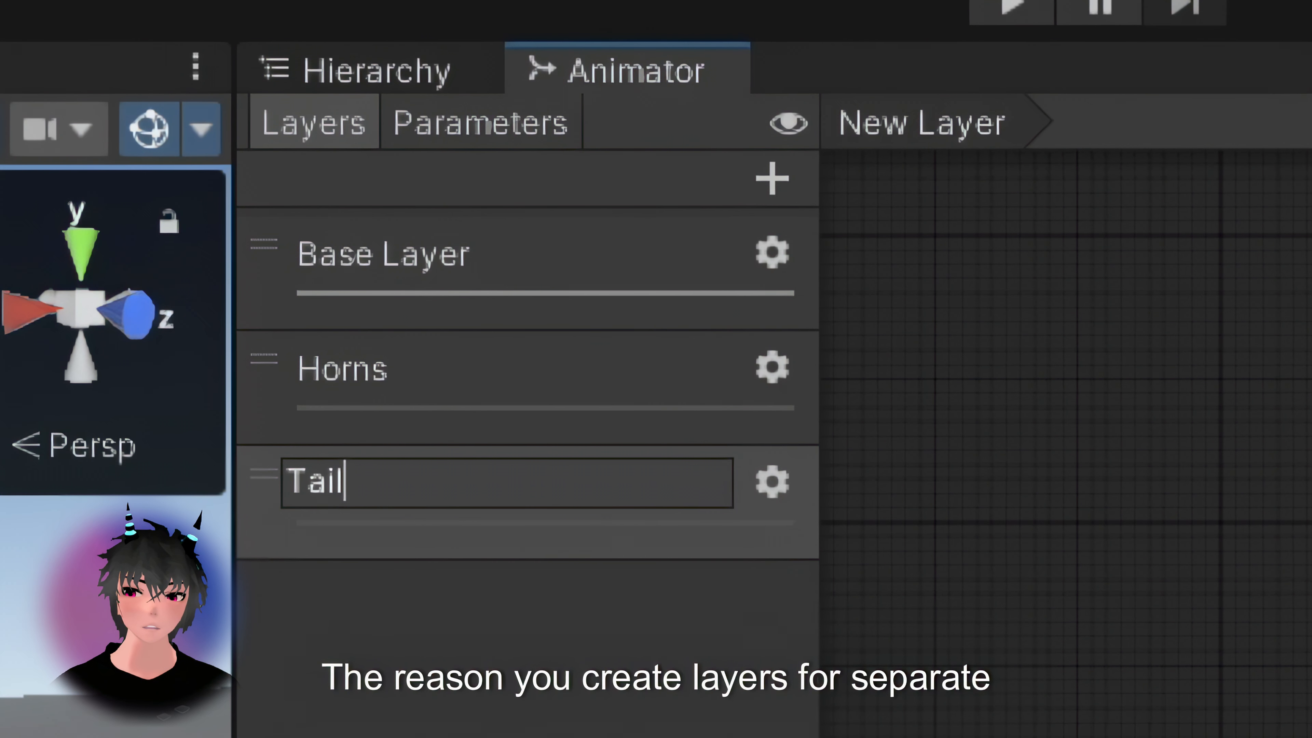
{"action": "key", "text": "Return"}
- Set the weight of both the Horns and Tail layers to 1
{"action": "left_click", "coordinate": [341, 369]}
{"action": "left_click", "coordinate": [341, 369]}
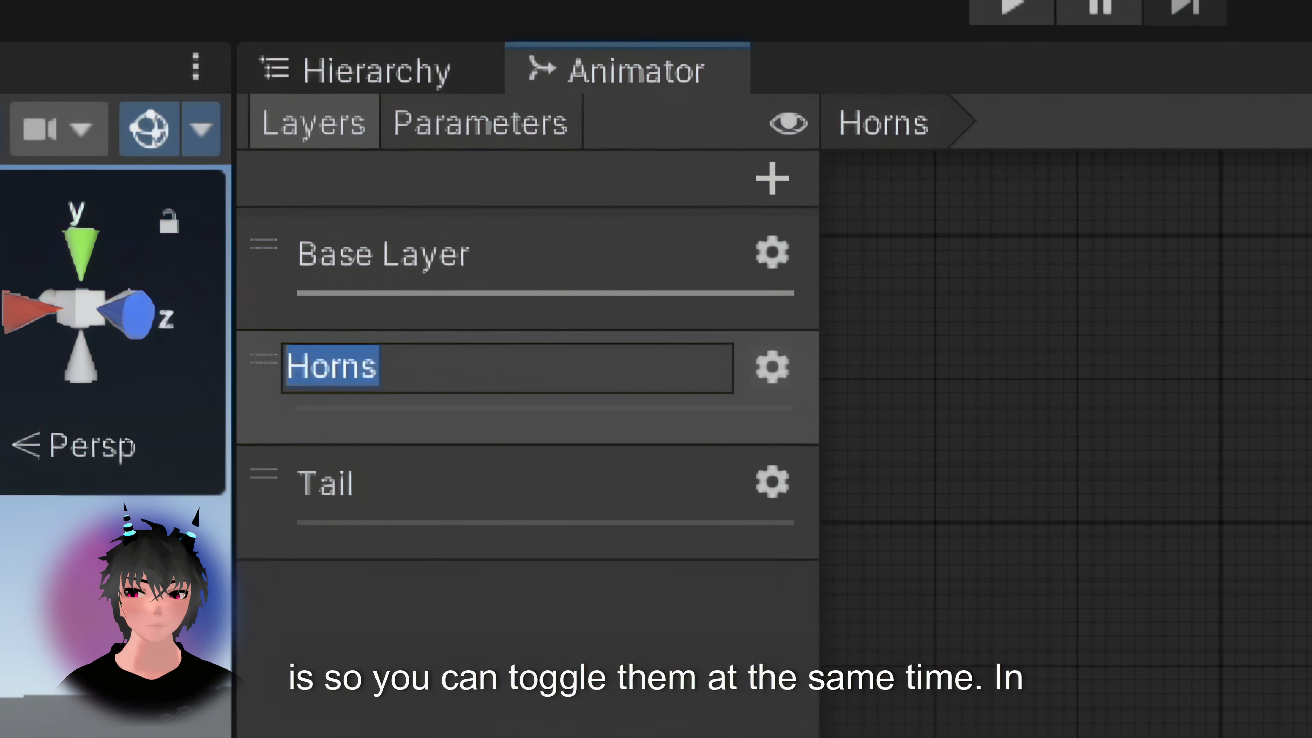
{"action": "left_click", "coordinate": [772, 367]}
{"action": "left_click_drag", "start_coordinate": [1136, 376], "coordinate": [1110, 314]}
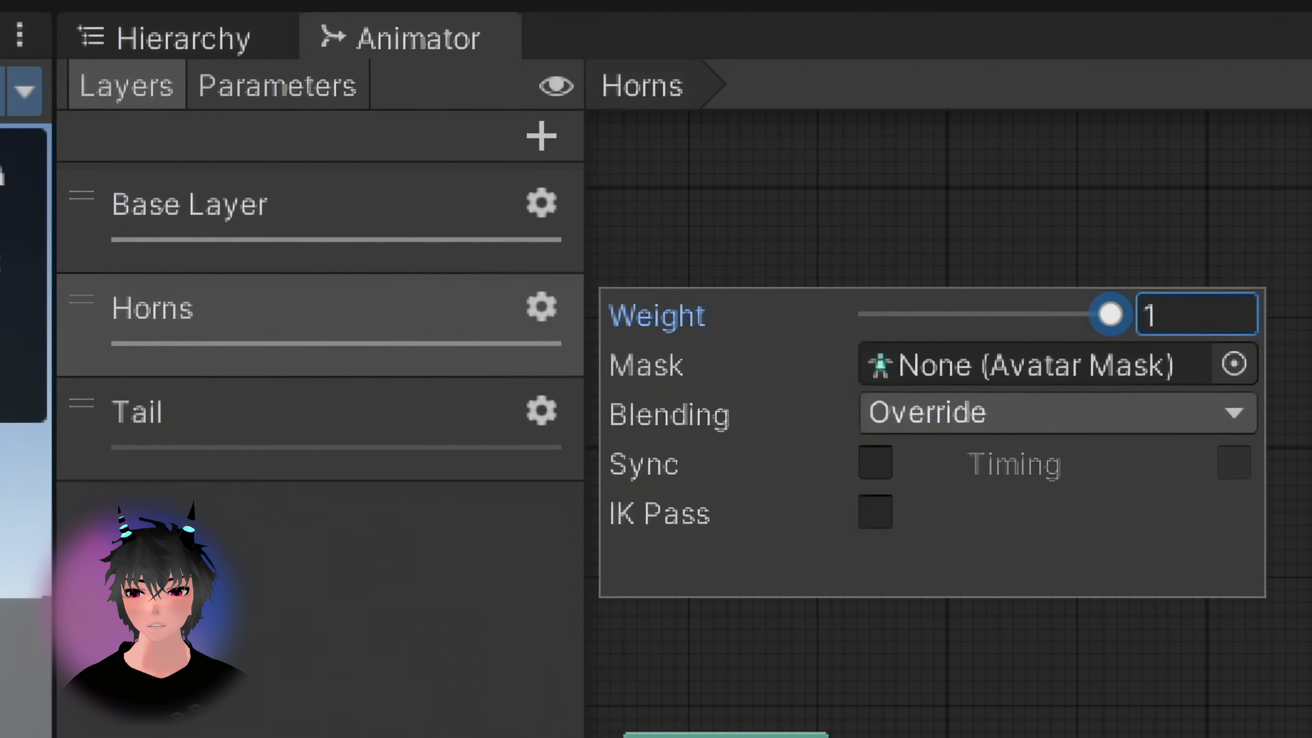
{"action": "left_click", "coordinate": [569, 369]}
{"action": "left_click", "coordinate": [568, 484]}
{"action": "left_click", "coordinate": [541, 411]}
{"action": "left_click_drag", "start_coordinate": [871, 417], "coordinate": [1112, 417]}
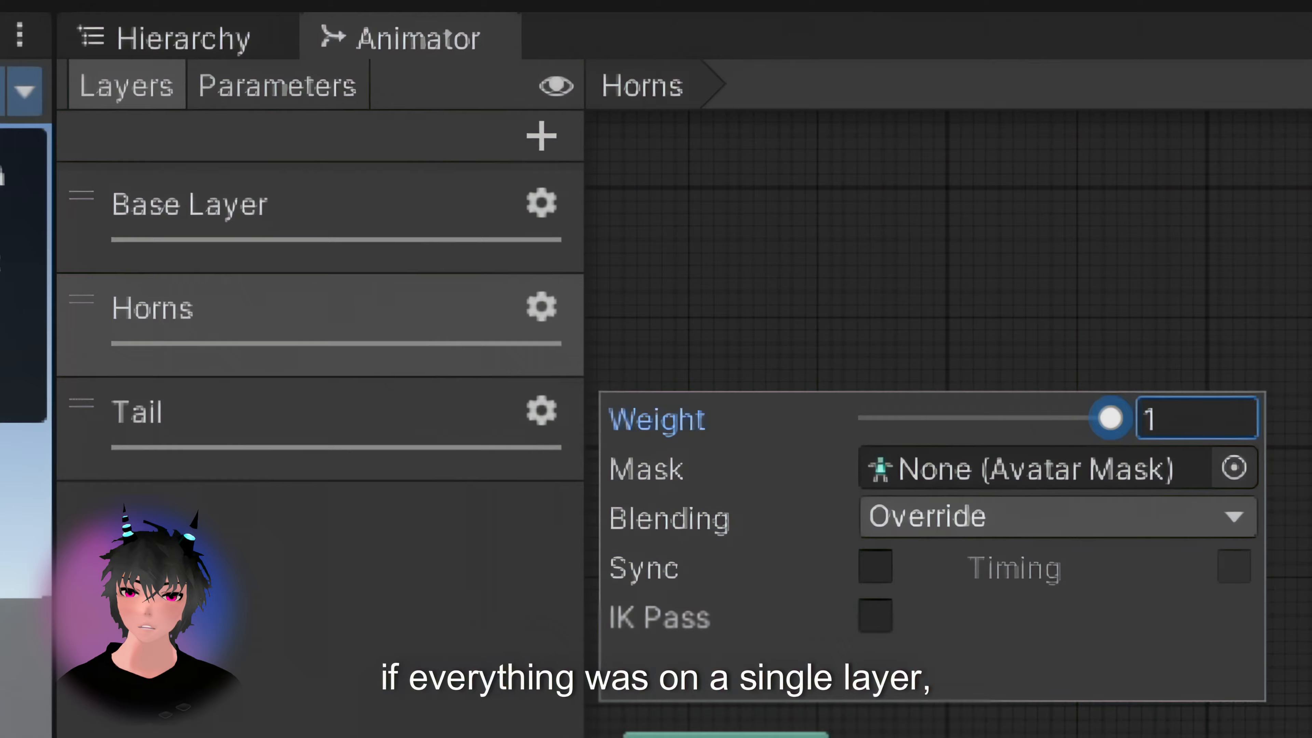
- Add a Bool parameter named Horns Toggle to the animator controller
{"action": "left_click", "coordinate": [331, 320]}
{"action": "left_click", "coordinate": [331, 217]}
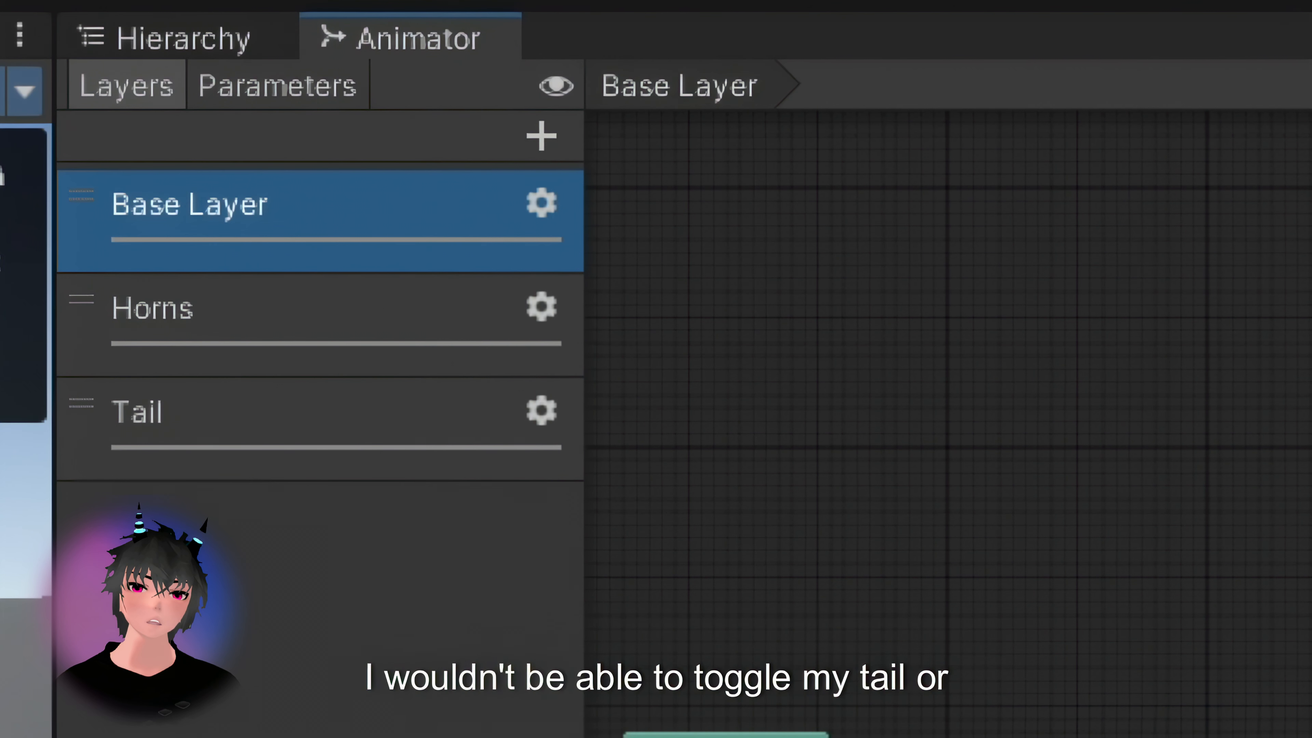
{"action": "left_click", "coordinate": [331, 320]}
{"action": "left_click", "coordinate": [277, 85]}
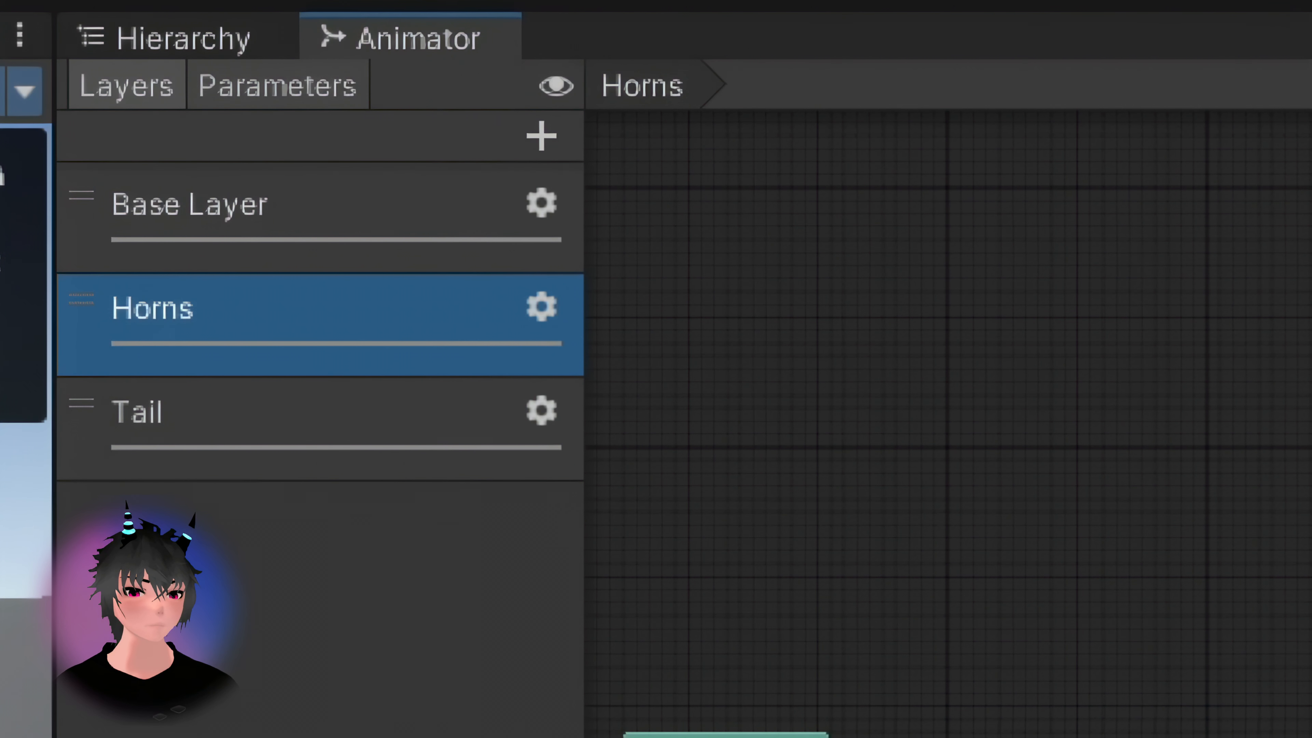
{"action": "left_click", "coordinate": [278, 86]}
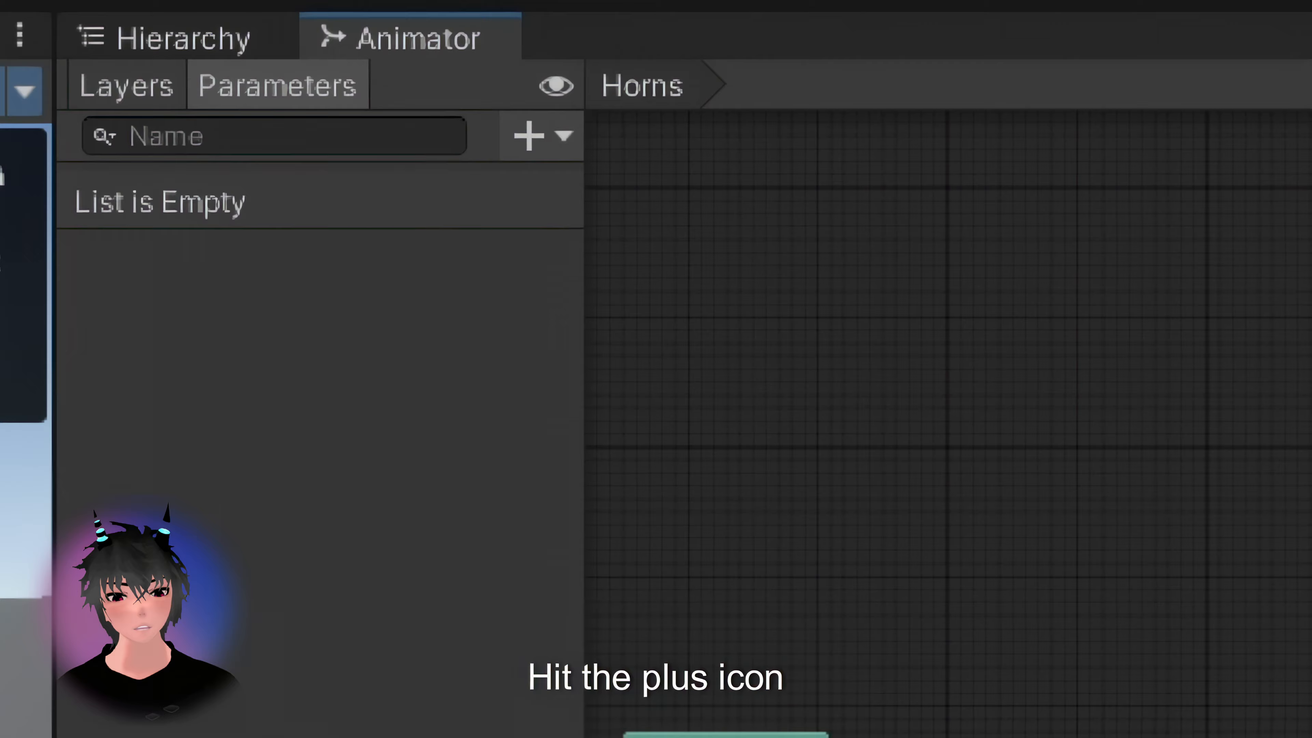
{"action": "left_click", "coordinate": [542, 136]}
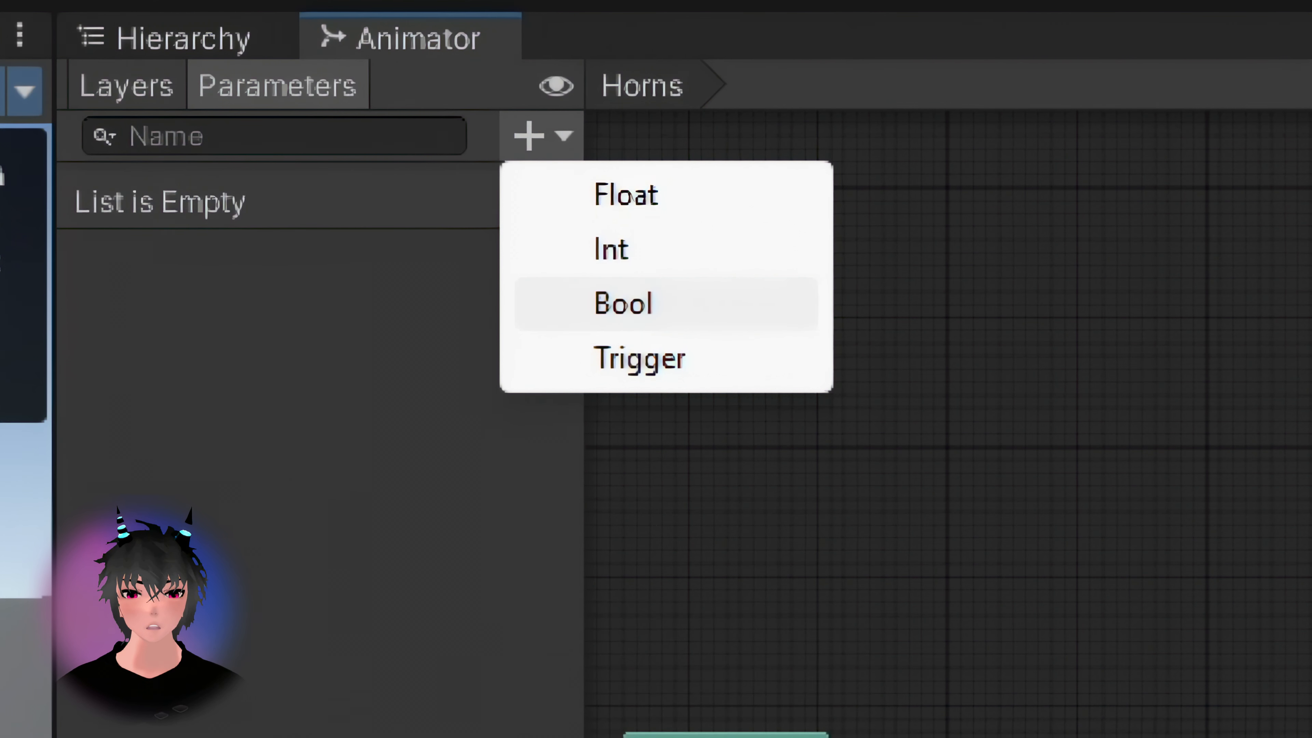
{"action": "left_click", "coordinate": [625, 303]}
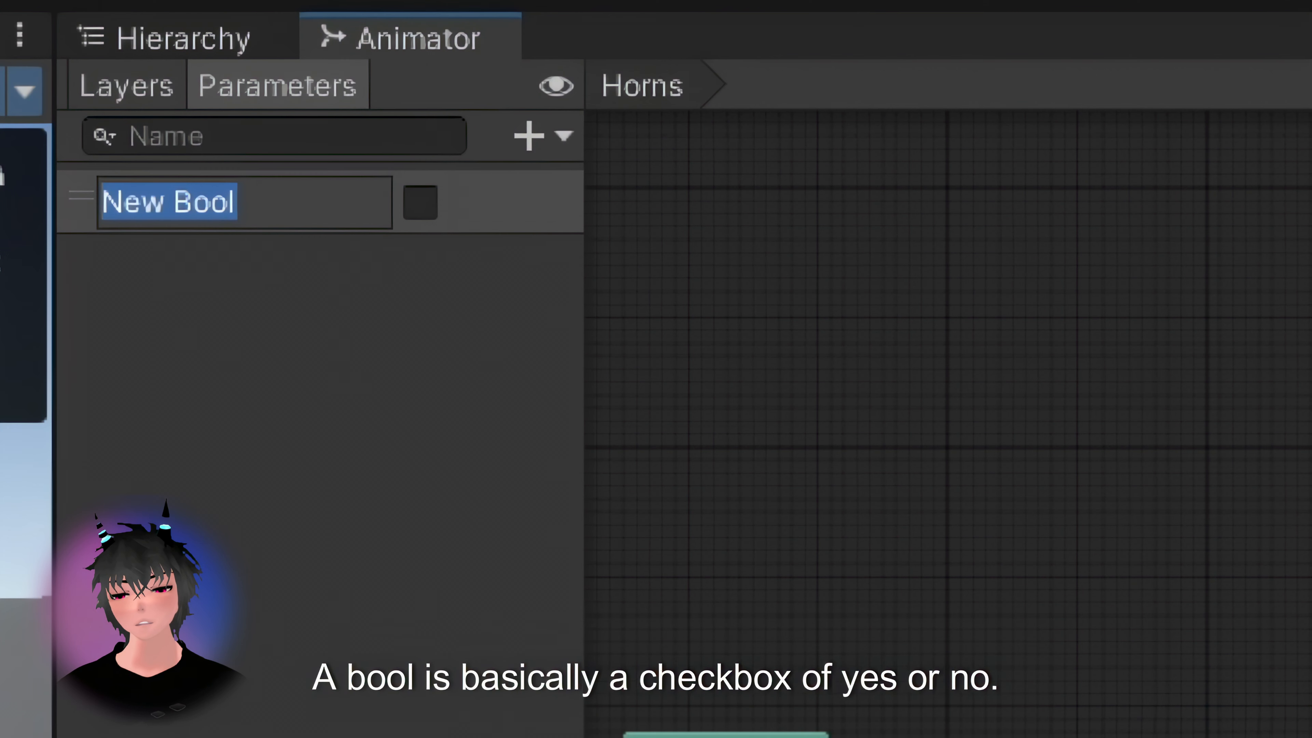
{"action": "type", "text": "Horns "}
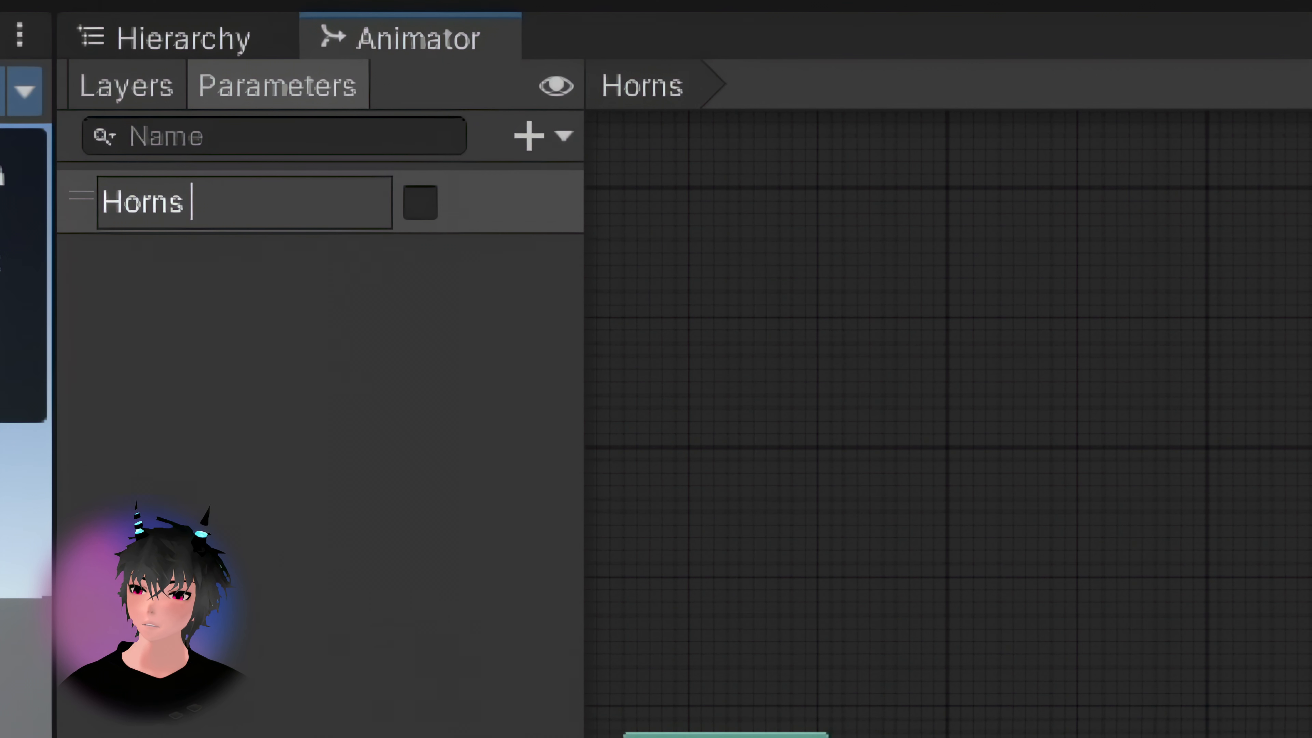
{"action": "type", "text": "Toggle"}
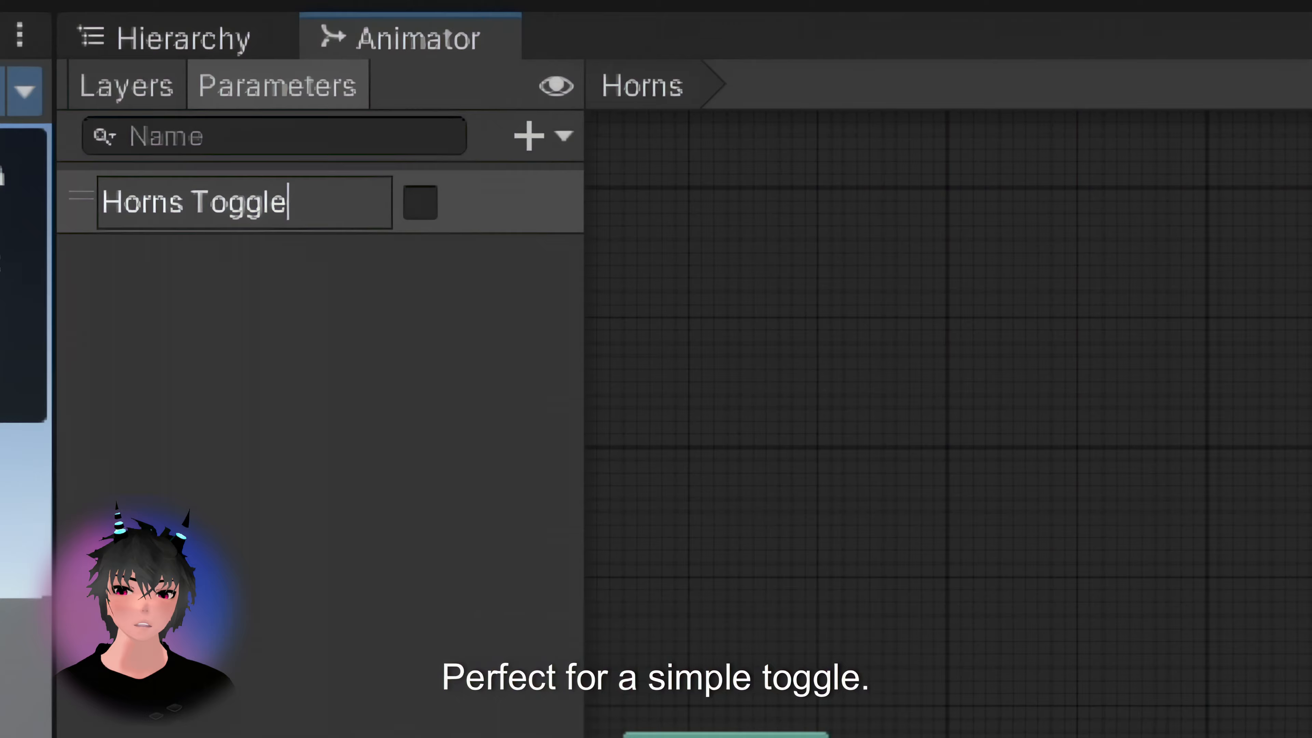
{"action": "key", "text": "Return"}
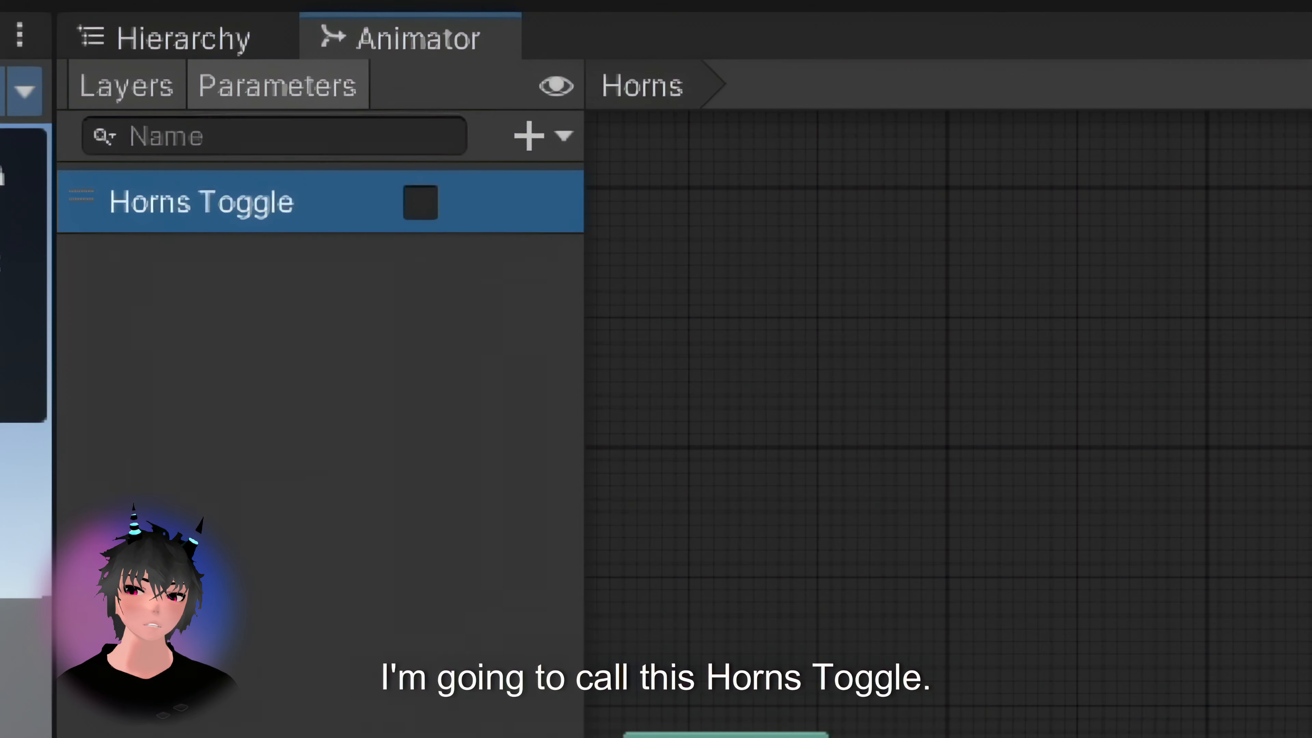
- Select the Horns layer and create an animation clip named Horn ON for the Shodah avatar
{"action": "left_click", "coordinate": [127, 85]}
{"action": "left_click", "coordinate": [248, 312]}
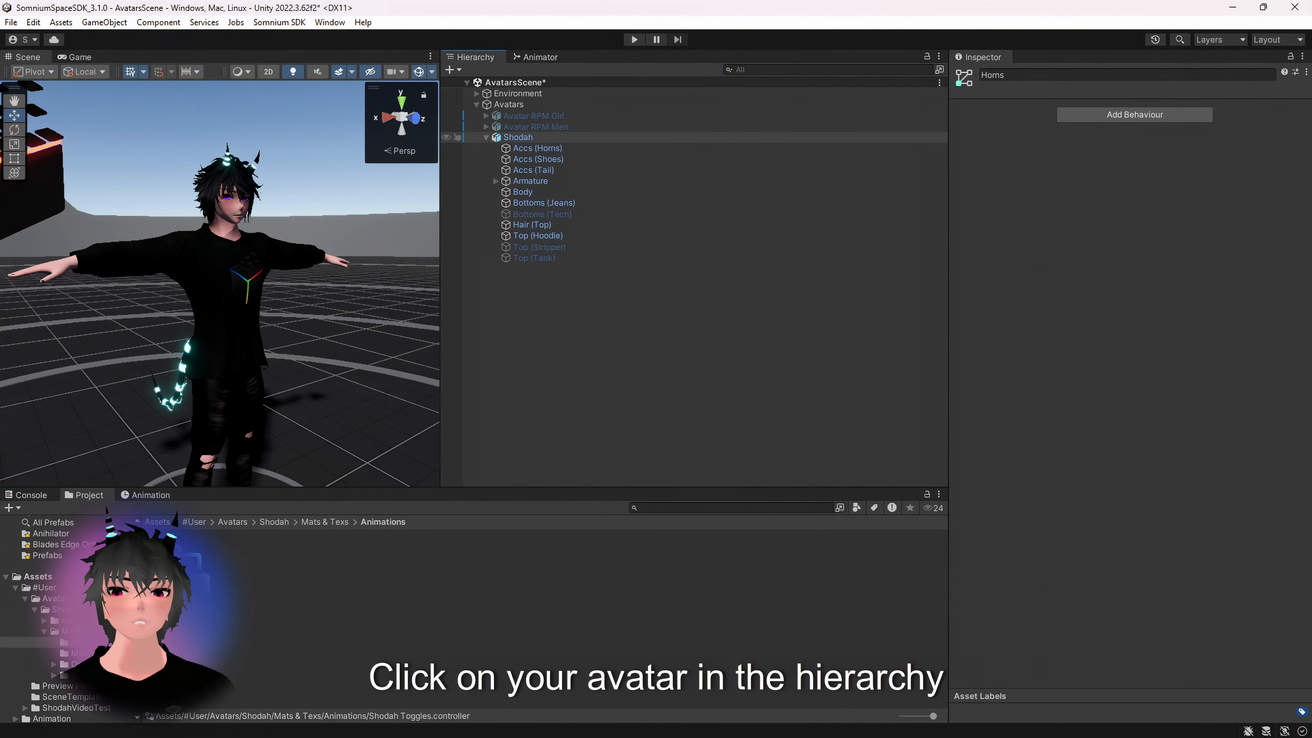
{"action": "left_click", "coordinate": [519, 138]}
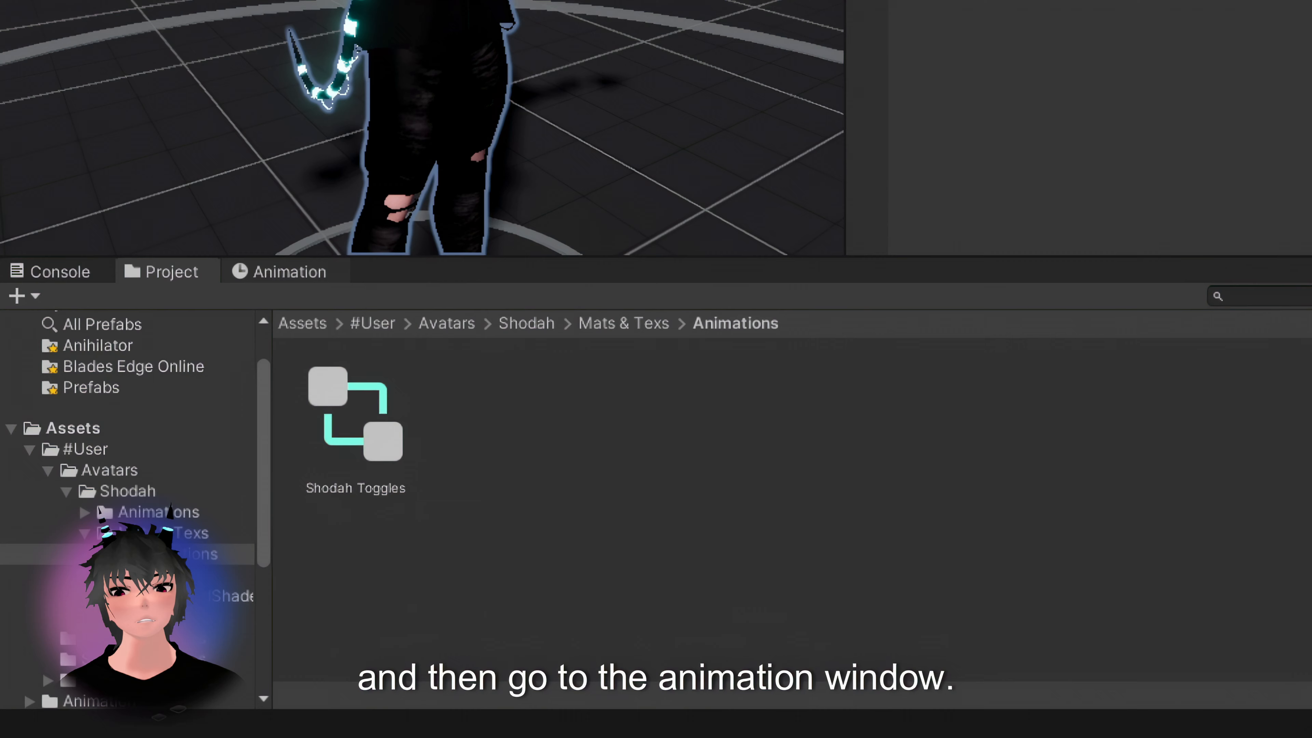
{"action": "left_click", "coordinate": [150, 495]}
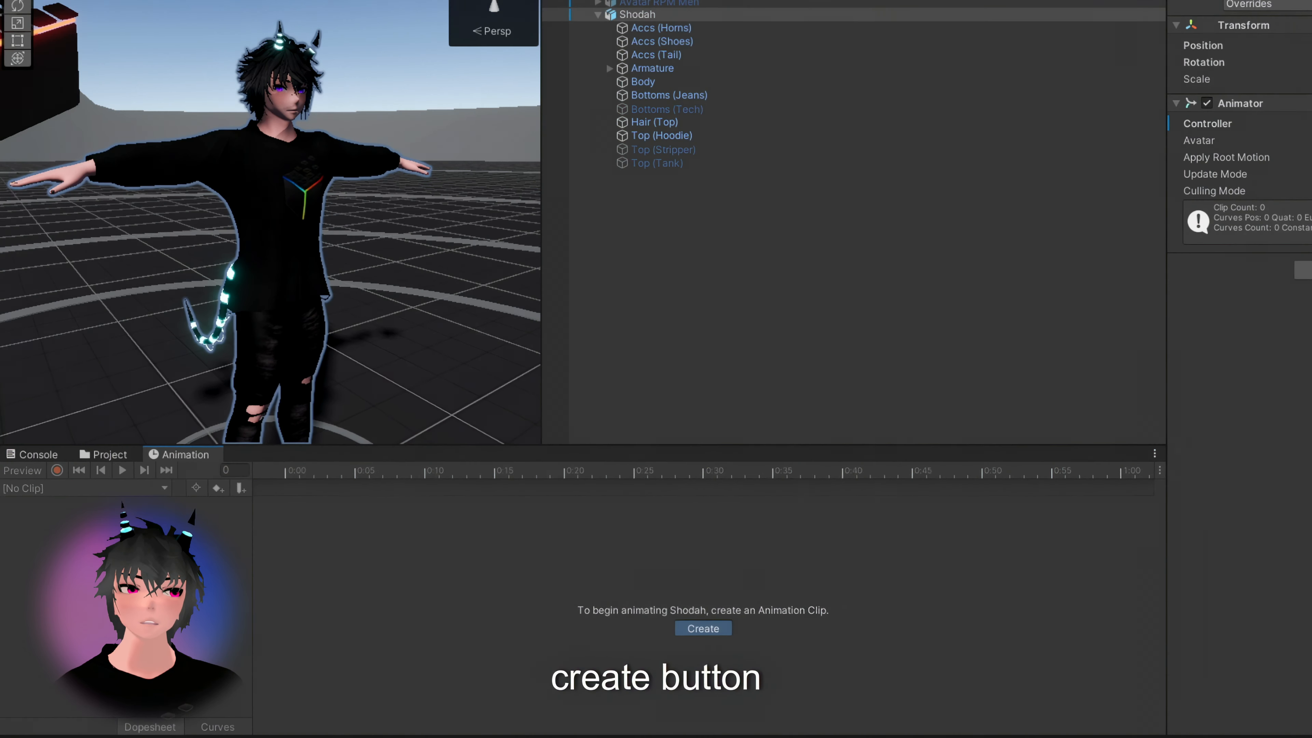
{"action": "left_click", "coordinate": [1098, 542]}
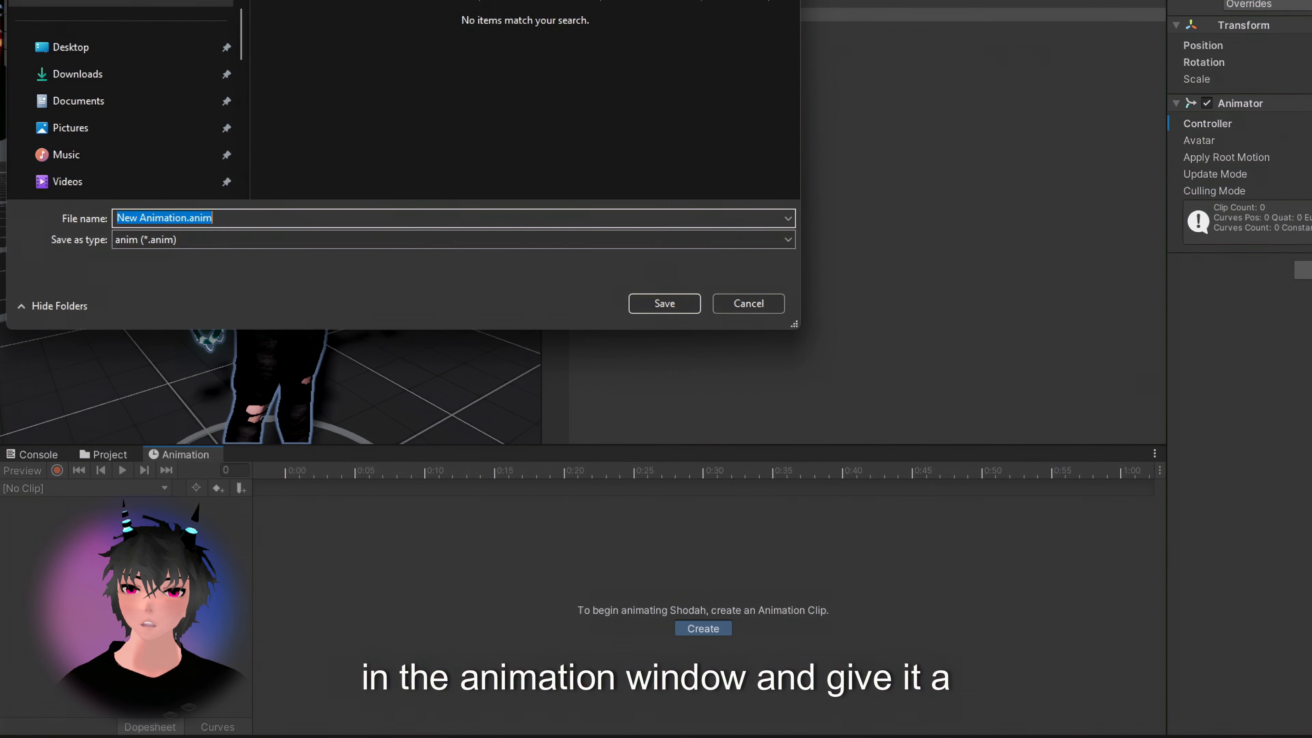
{"action": "type", "text": "Horn ON"}
{"action": "key", "text": "Return"}
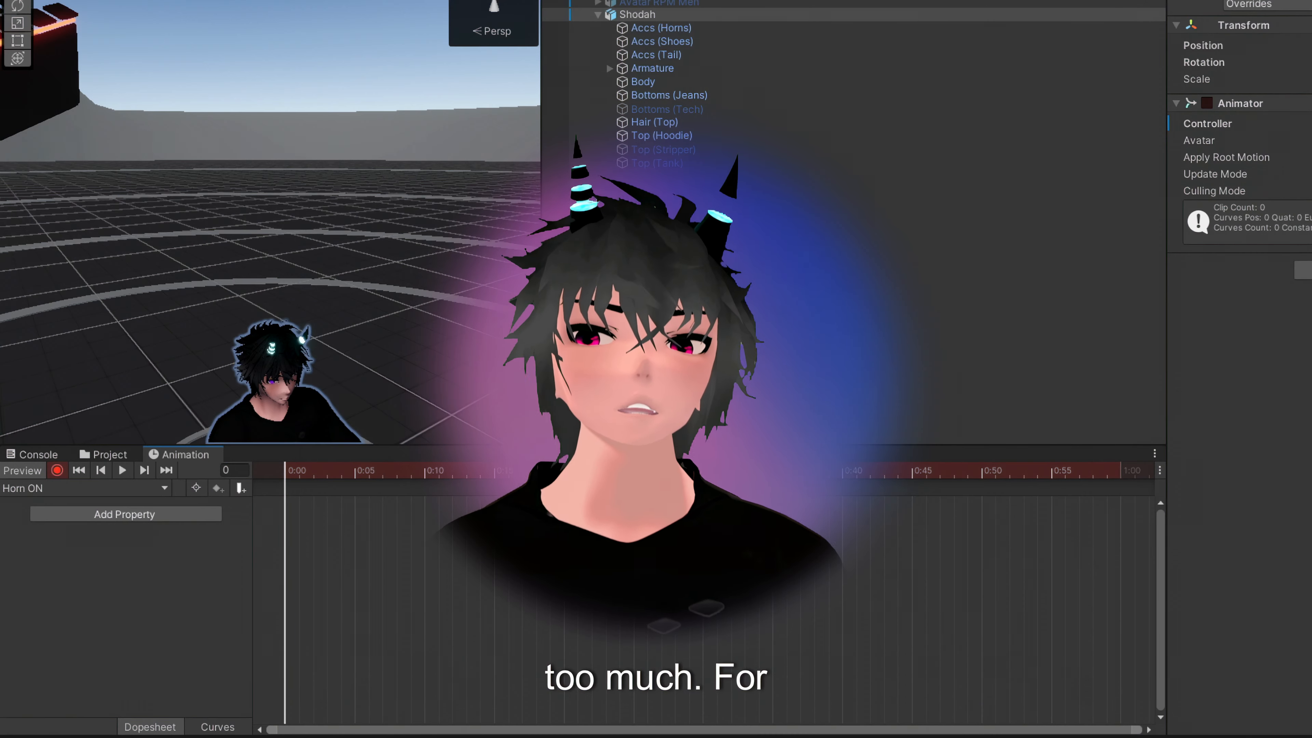
- Record the Accs (Horns) object as enabled at frame 0 of the Horn ON clip and stop recording
{"action": "left_click", "coordinate": [662, 27]}
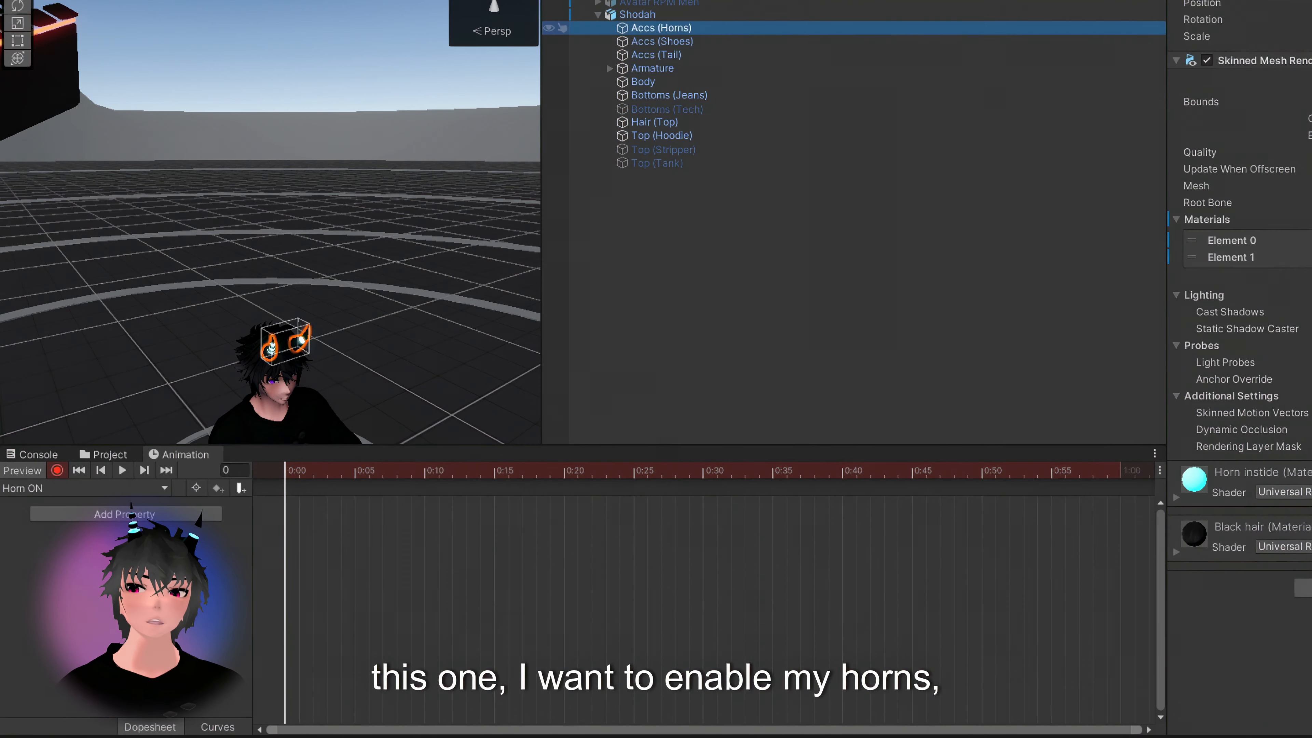
{"action": "key", "text": "alt+shift+a"}
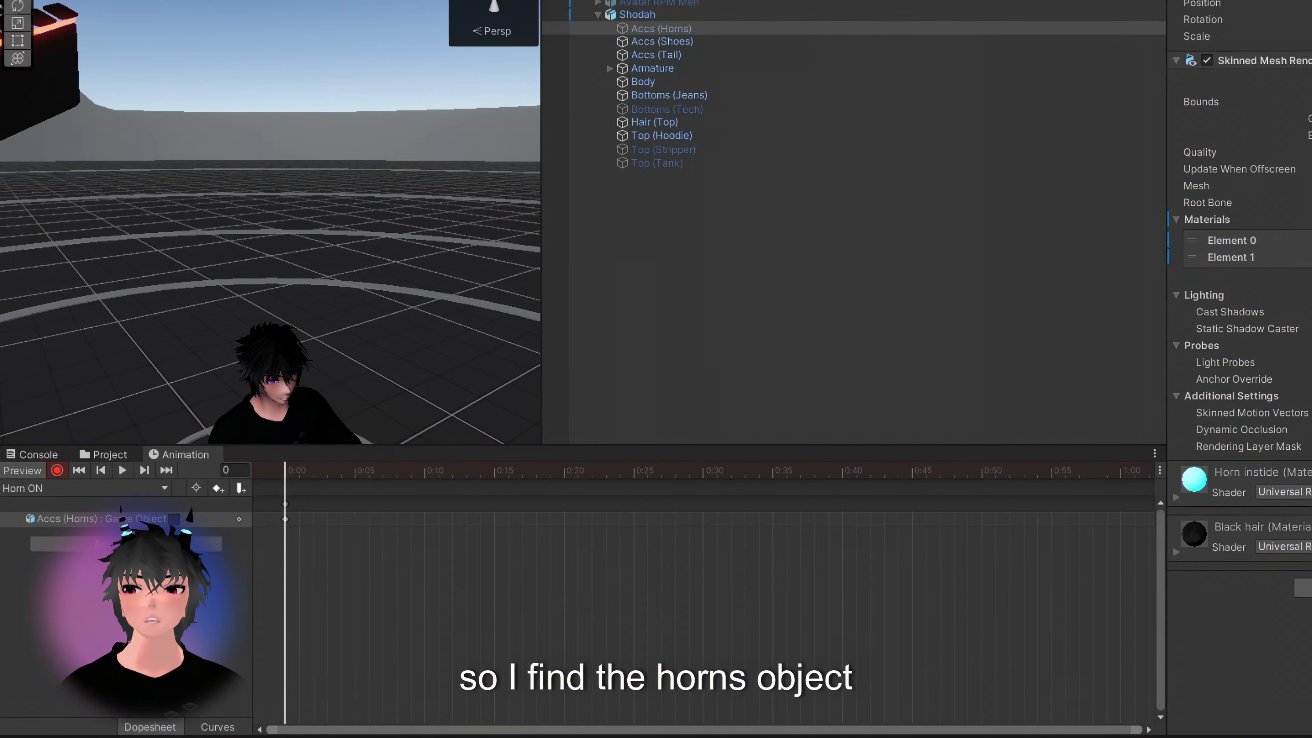
{"action": "key", "text": "alt+shift+a"}
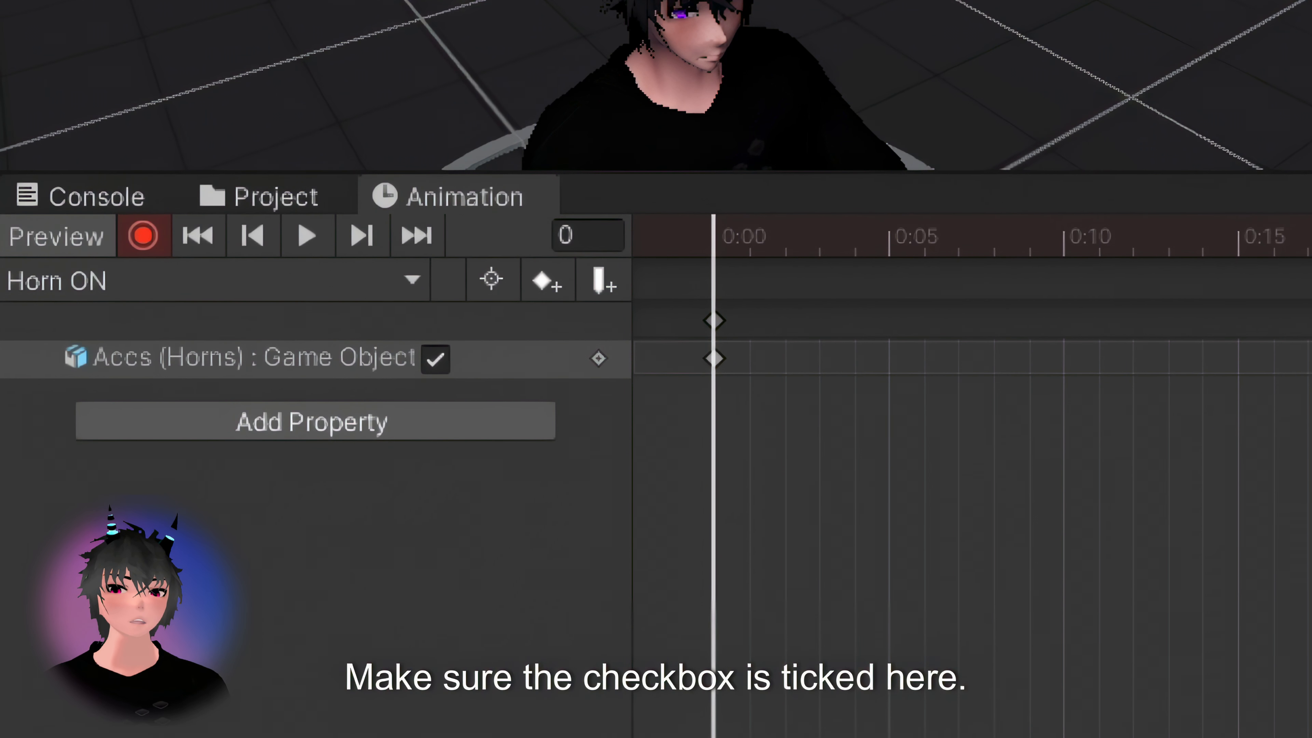
{"action": "left_click", "coordinate": [142, 235]}
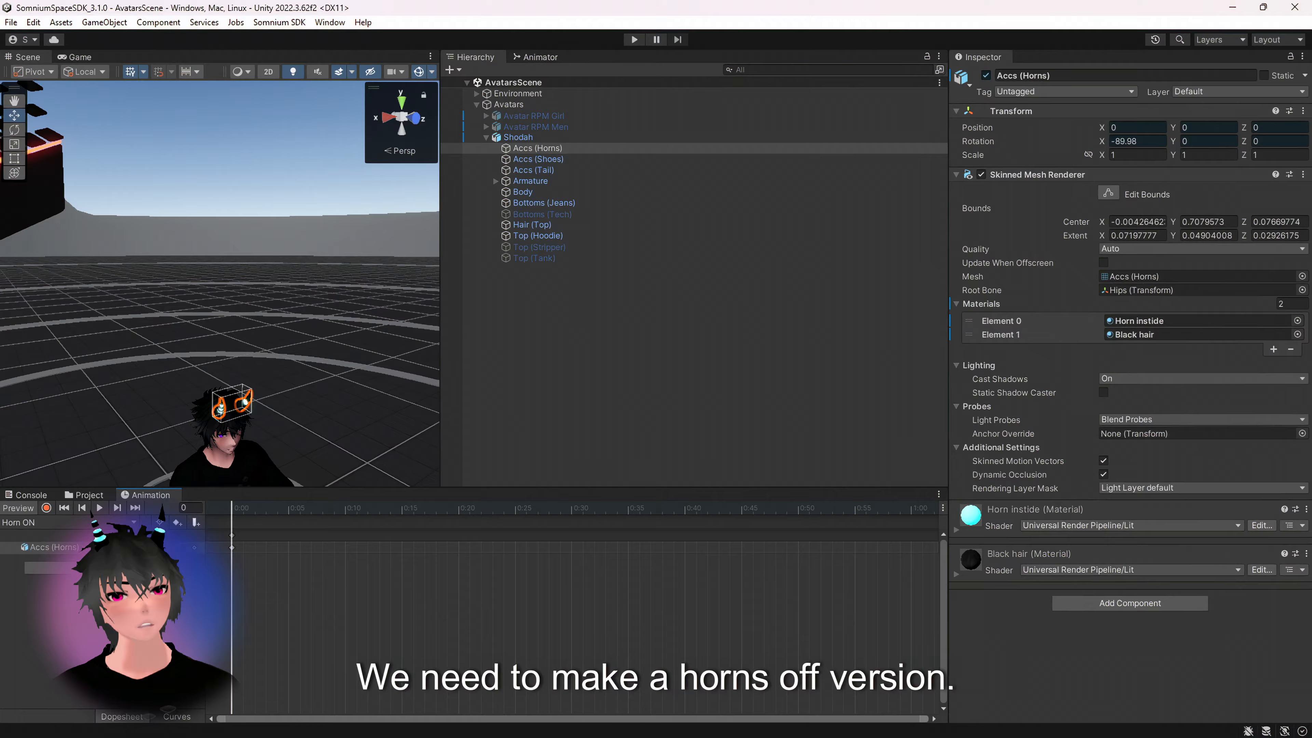
- Create a new clip named Horn OFF and record the Accs (Horns) object as disabled at frame 0
{"action": "left_click", "coordinate": [70, 522]}
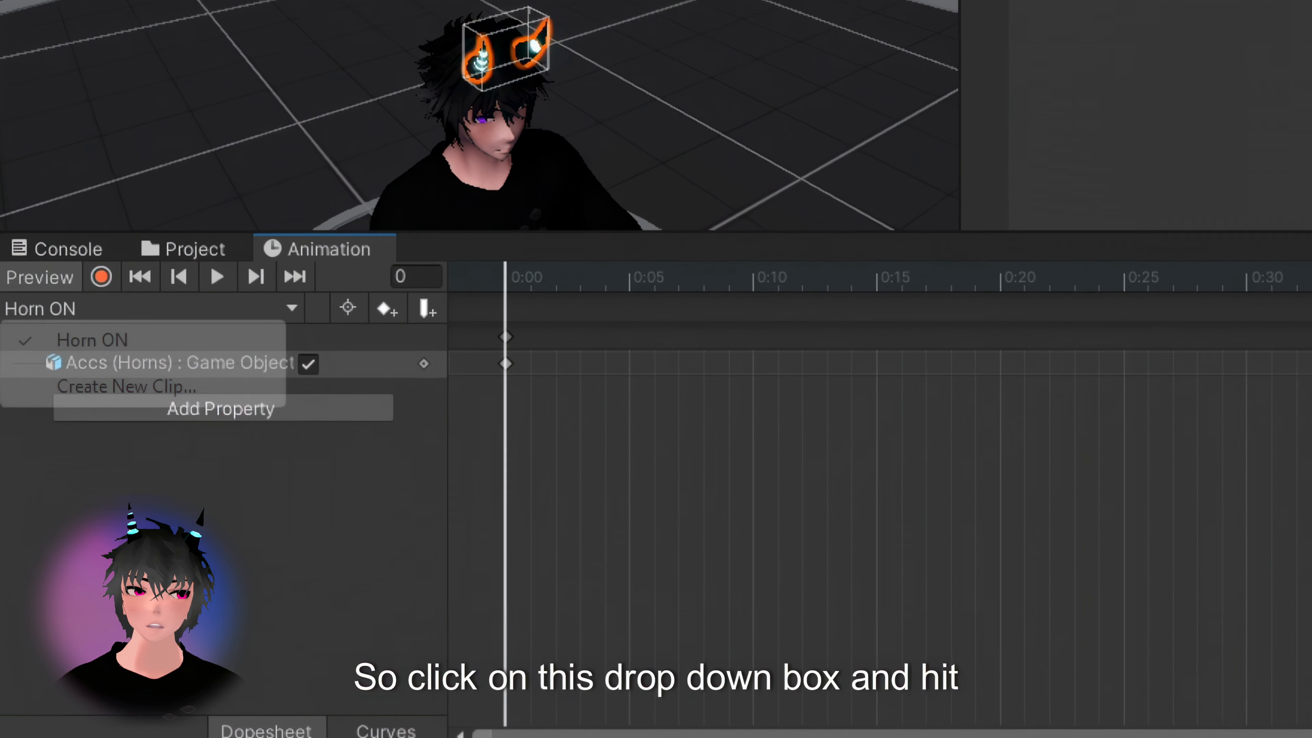
{"action": "left_click", "coordinate": [58, 559]}
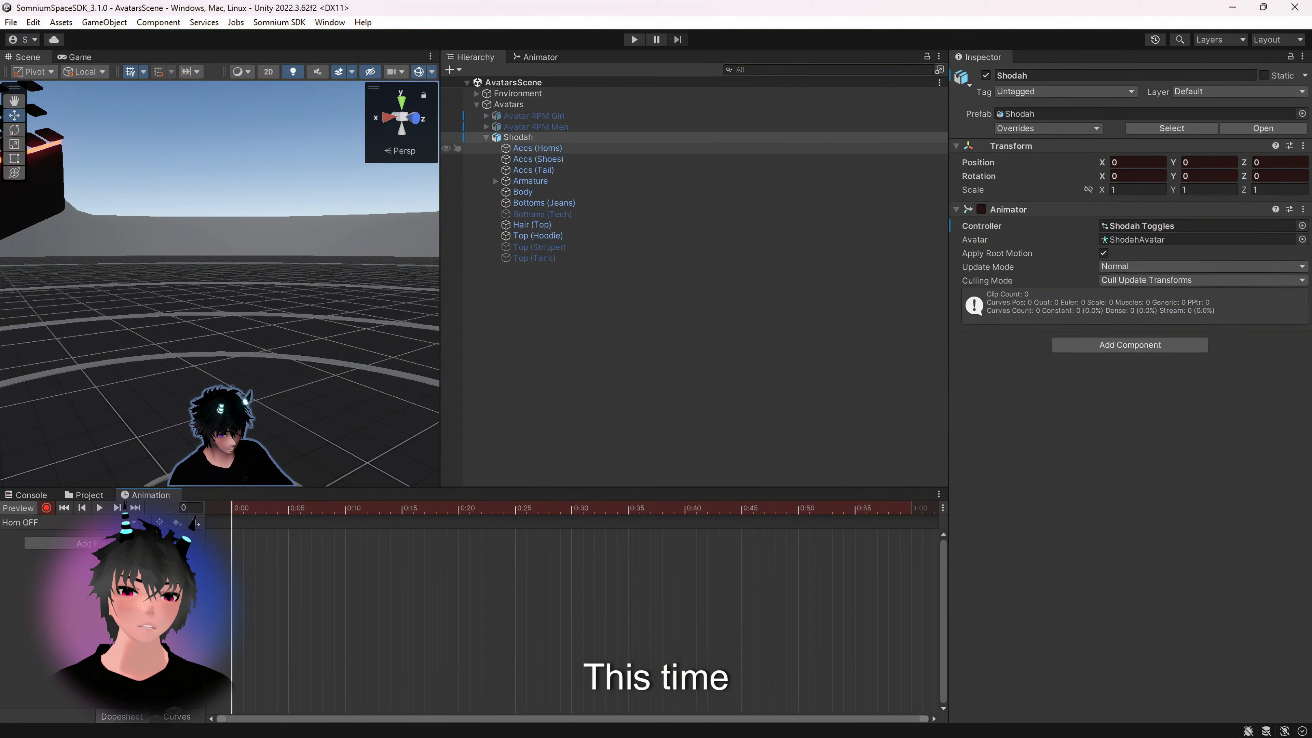
{"action": "left_click", "coordinate": [537, 149]}
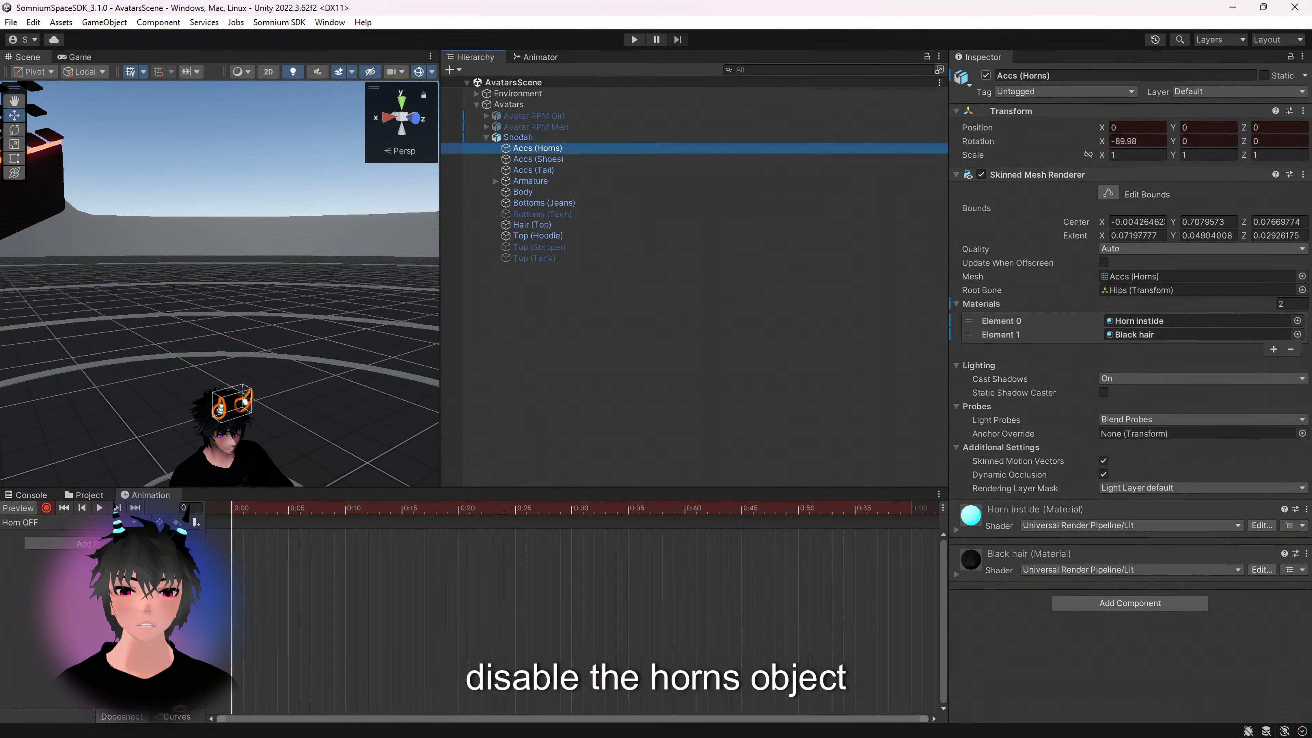
{"action": "left_click", "coordinate": [986, 75]}
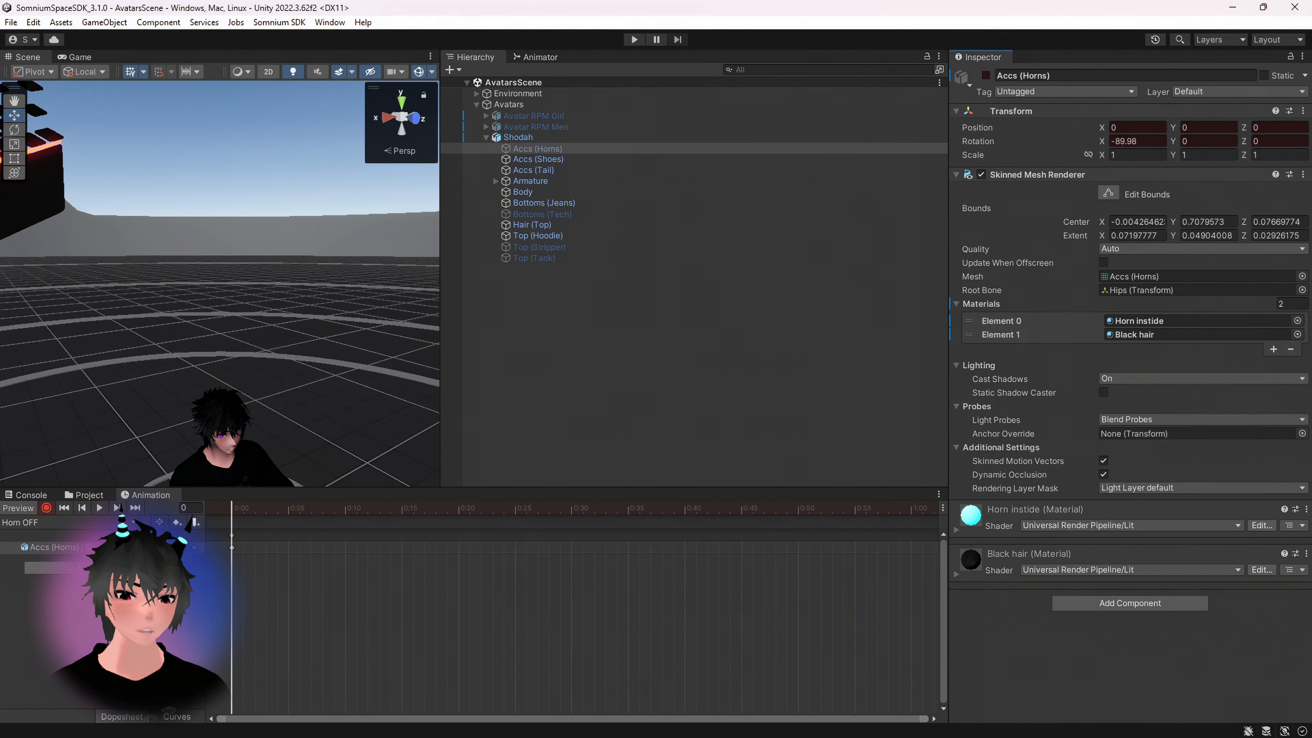
- Stop recording the Horn OFF clip and select the Shodah avatar
{"action": "left_click", "coordinate": [47, 508]}
{"action": "left_click", "coordinate": [519, 137]}
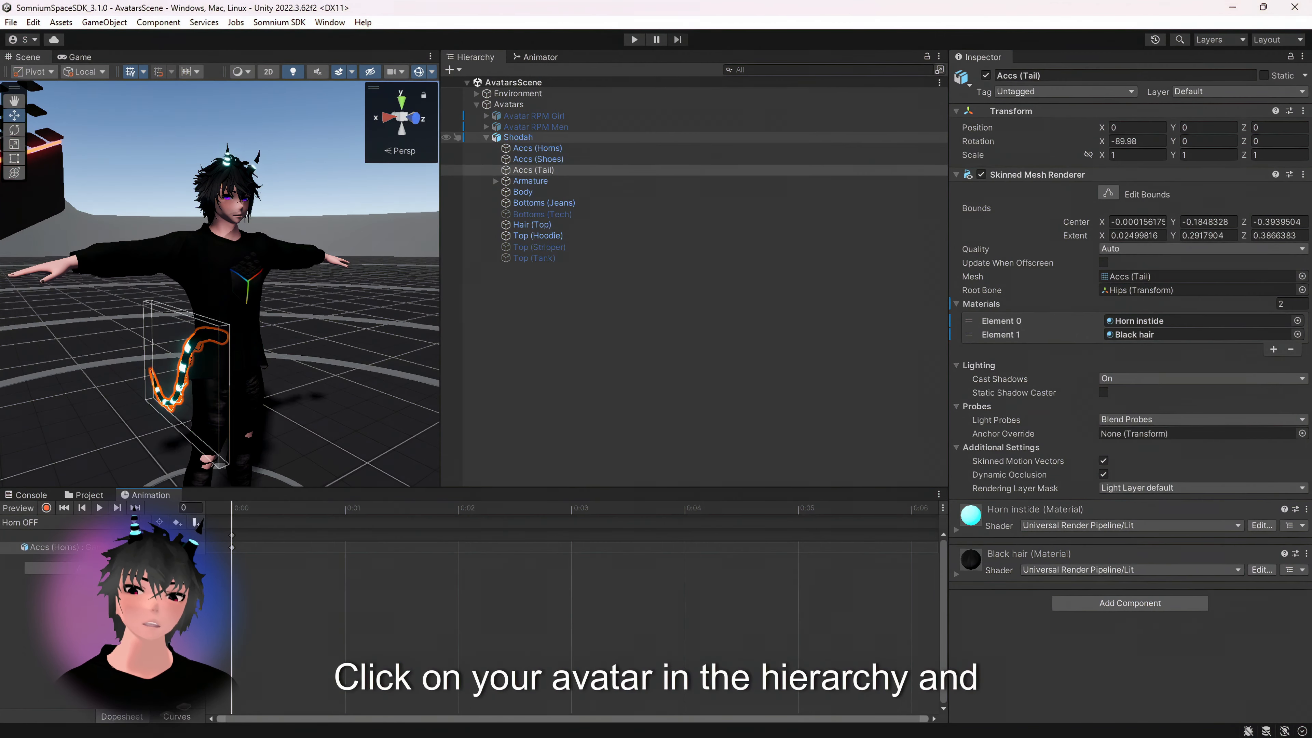
{"action": "left_click", "coordinate": [536, 126]}
{"action": "left_click", "coordinate": [518, 138]}
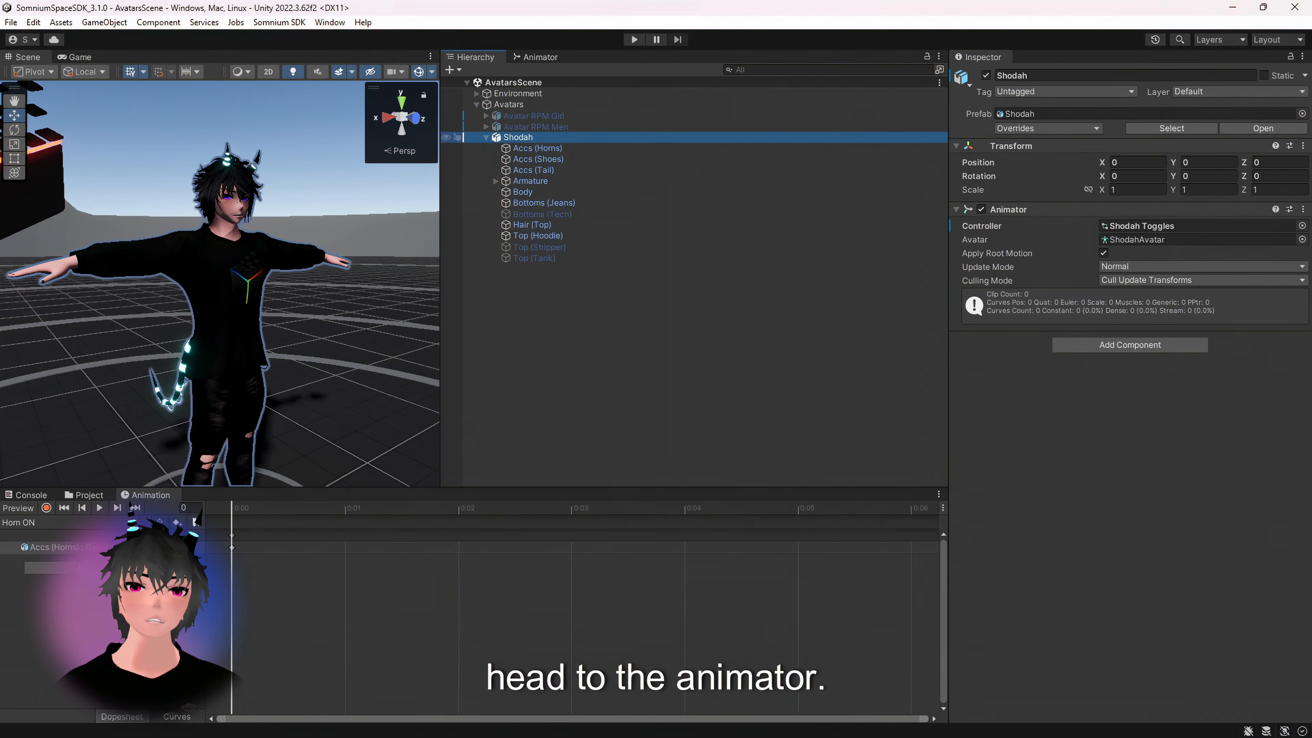
- In the Horns layer of Shodah's animator graph, move the Exit node directly below the Entry node
{"action": "left_click", "coordinate": [540, 57]}
{"action": "scroll", "coordinate": [672, 255], "scroll_direction": "up", "scroll_amount": 8}
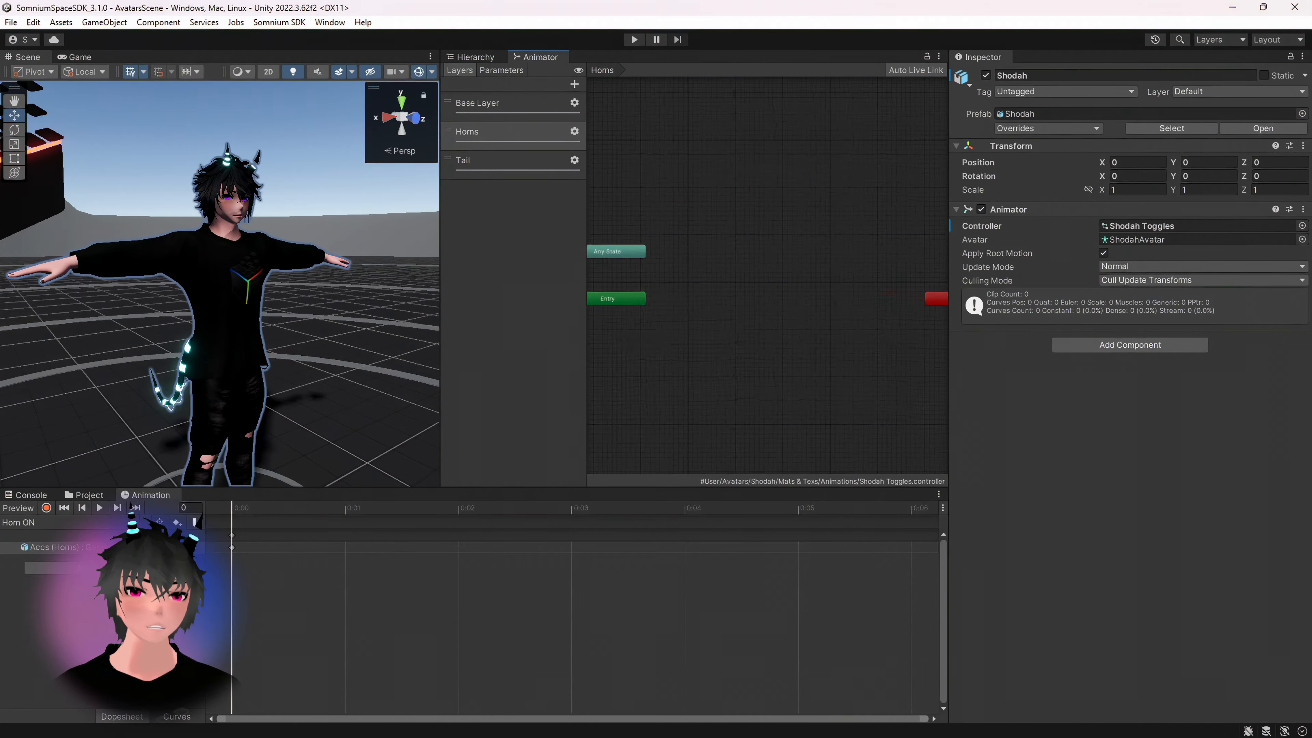
{"action": "left_click", "coordinate": [687, 243]}
{"action": "scroll", "coordinate": [707, 229], "scroll_direction": "down", "scroll_amount": 7}
{"action": "left_click_drag", "start_coordinate": [921, 282], "coordinate": [667, 304]}
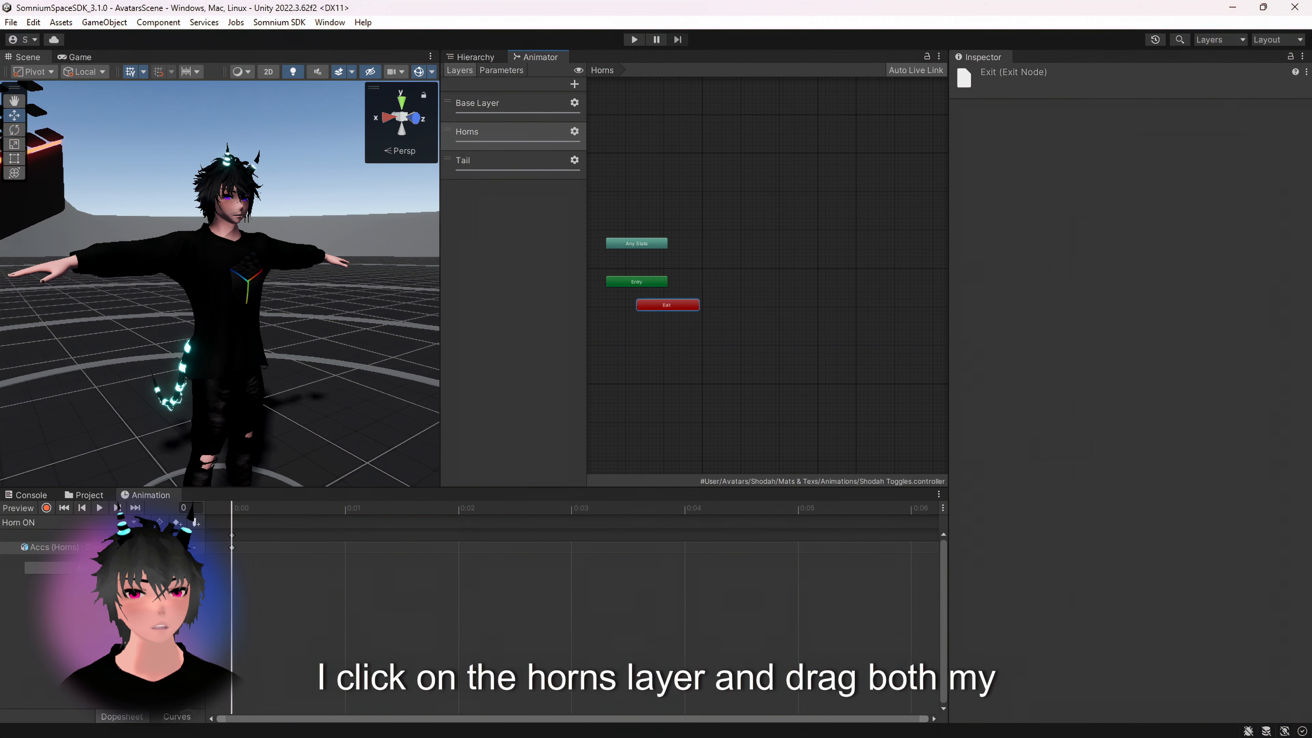
{"action": "left_click", "coordinate": [708, 267]}
{"action": "middle_click_drag", "start_coordinate": [707, 266], "coordinate": [769, 300]}
{"action": "scroll", "coordinate": [770, 299], "scroll_direction": "up", "scroll_amount": 4}
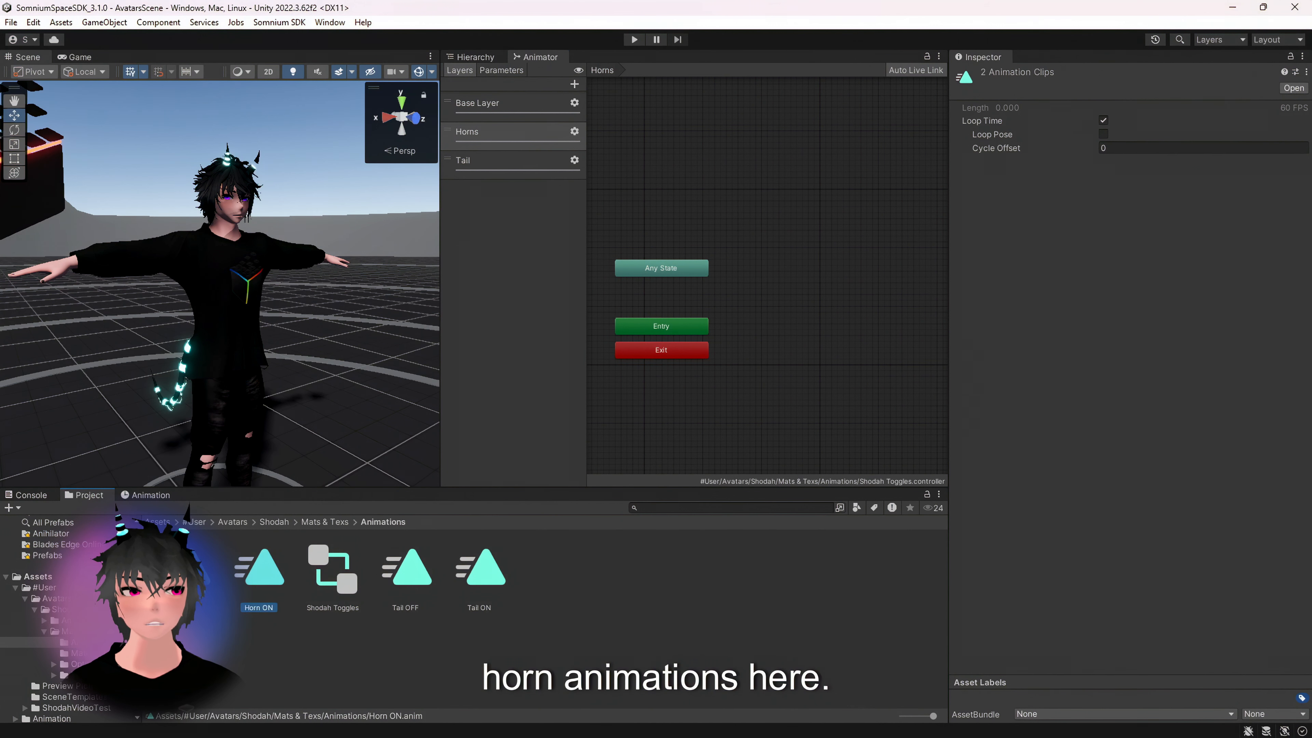
- Add the Horn ON and Horn OFF clips as states in the Horns layer and align them one above the other
{"action": "left_click", "coordinate": [509, 132]}
{"action": "left_click_drag", "start_coordinate": [260, 569], "coordinate": [826, 272]}
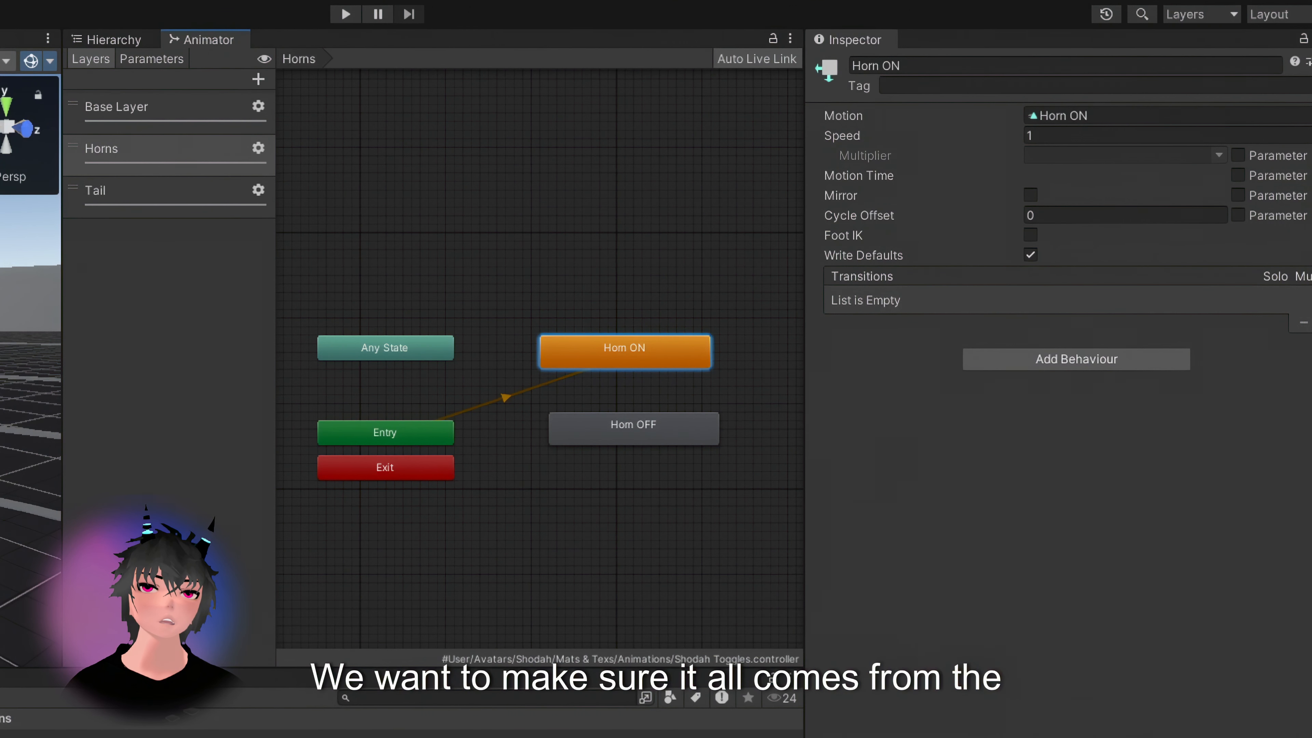
{"action": "left_click_drag", "start_coordinate": [710, 318], "coordinate": [695, 340]}
{"action": "left_click_drag", "start_coordinate": [608, 378], "coordinate": [625, 352]}
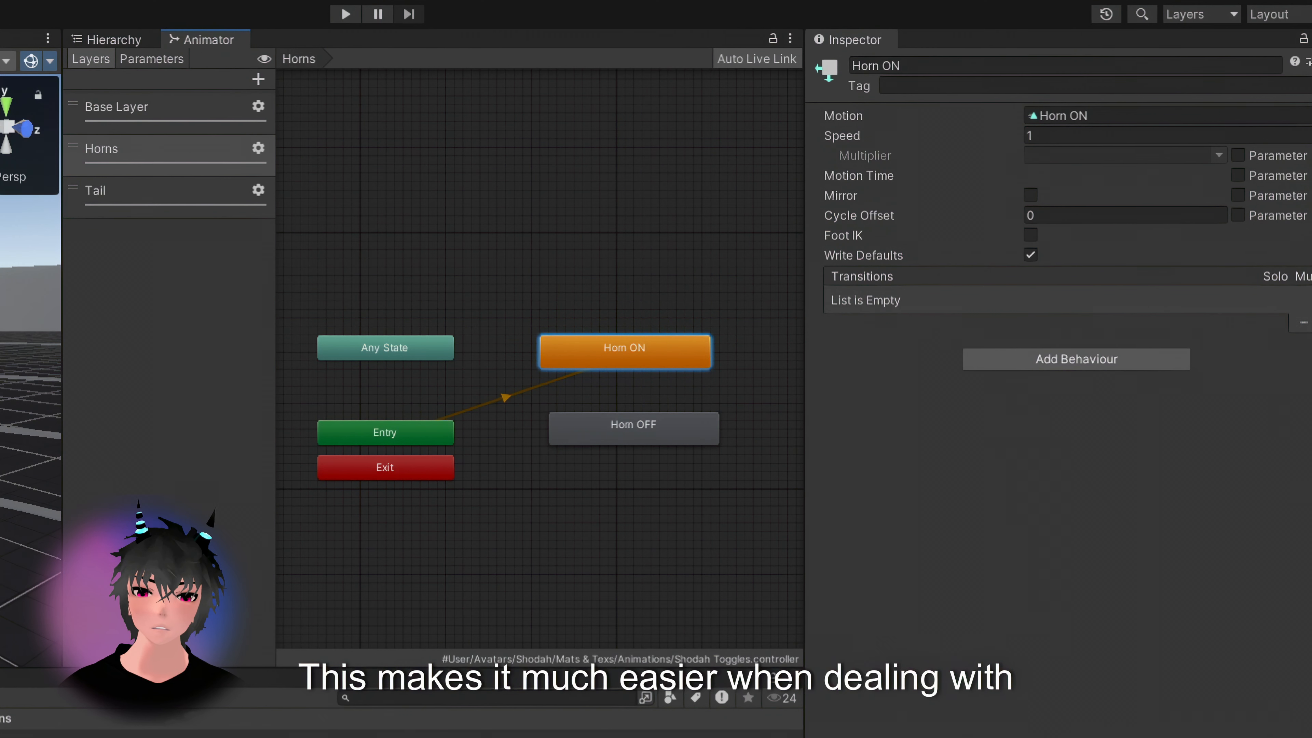
{"action": "left_click_drag", "start_coordinate": [634, 429], "coordinate": [625, 420]}
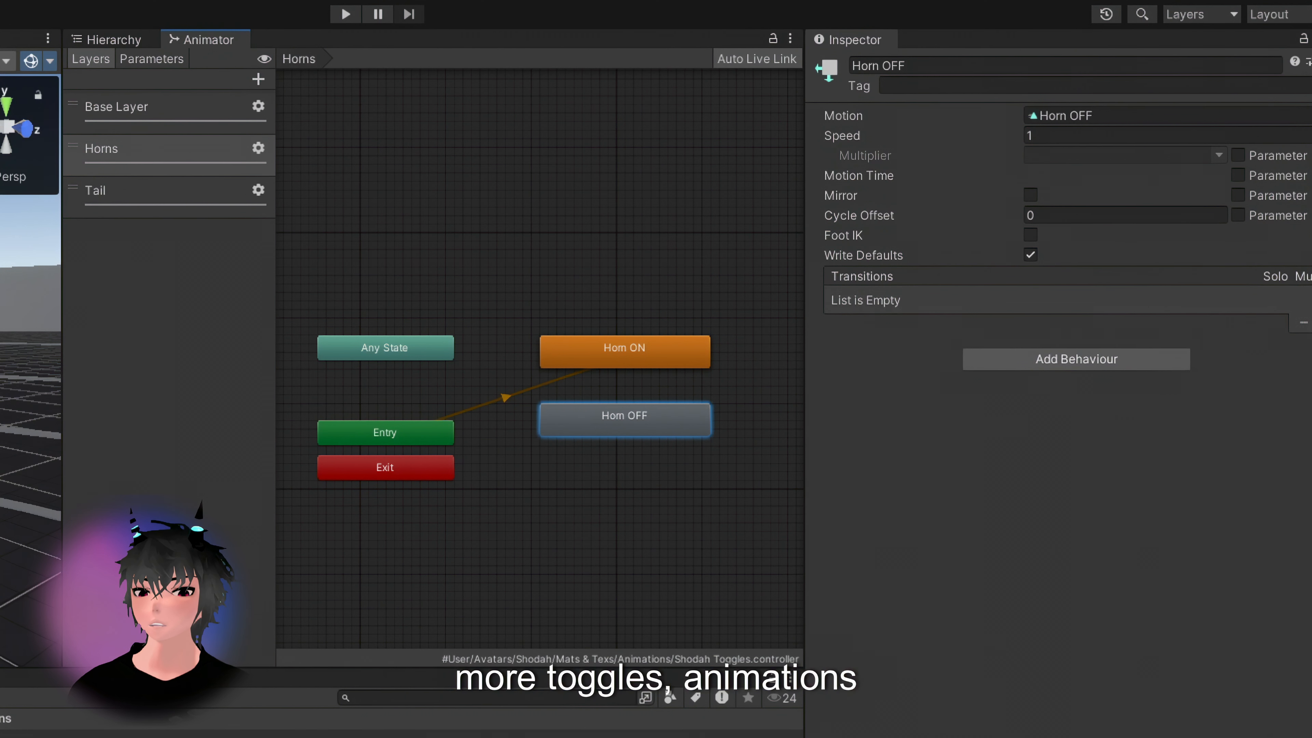
- Create a transition from Any State to Horn ON and expand that transition's settings
{"action": "left_click", "coordinate": [718, 468]}
{"action": "scroll", "coordinate": [718, 468], "scroll_direction": "up", "scroll_amount": 3}
{"action": "middle_click_drag", "start_coordinate": [718, 468], "coordinate": [787, 481]}
{"action": "scroll", "coordinate": [786, 480], "scroll_direction": "down", "scroll_amount": 2}
{"action": "right_click", "coordinate": [456, 296]}
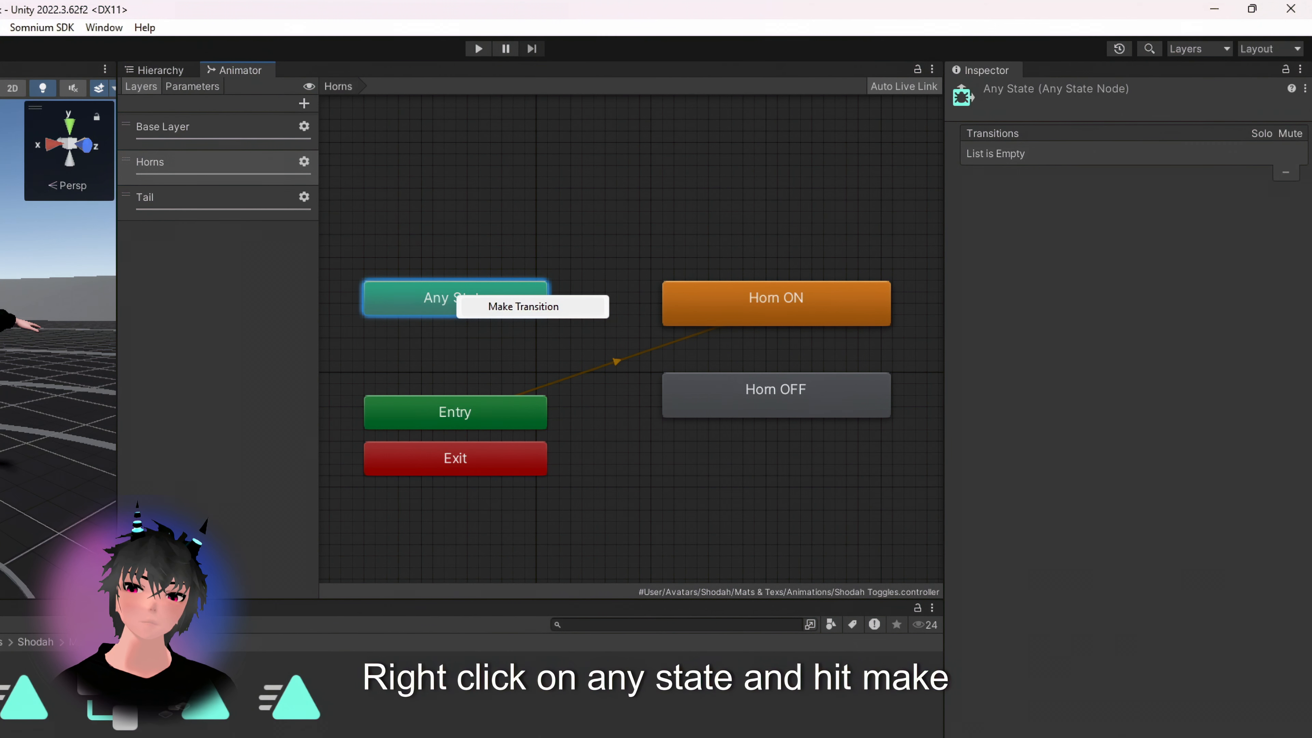
{"action": "left_click", "coordinate": [523, 306]}
{"action": "left_click", "coordinate": [671, 299]}
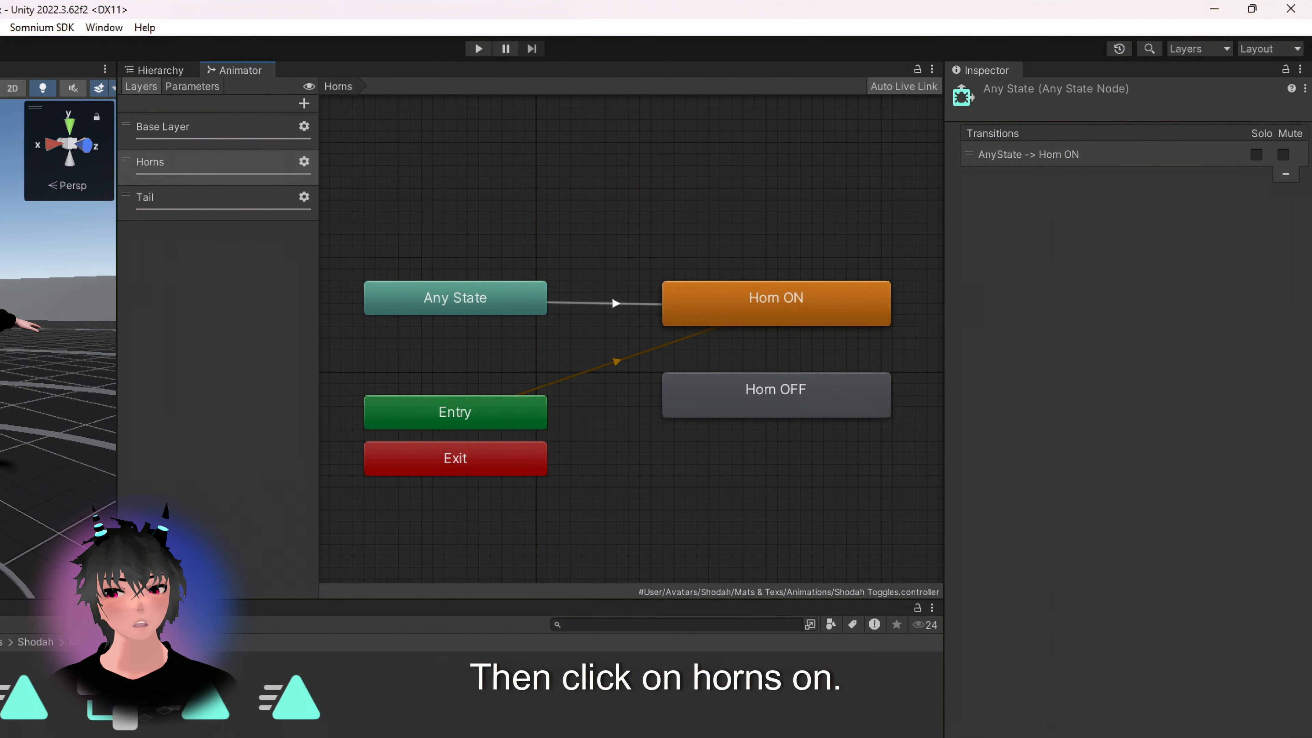
{"action": "left_click", "coordinate": [615, 304]}
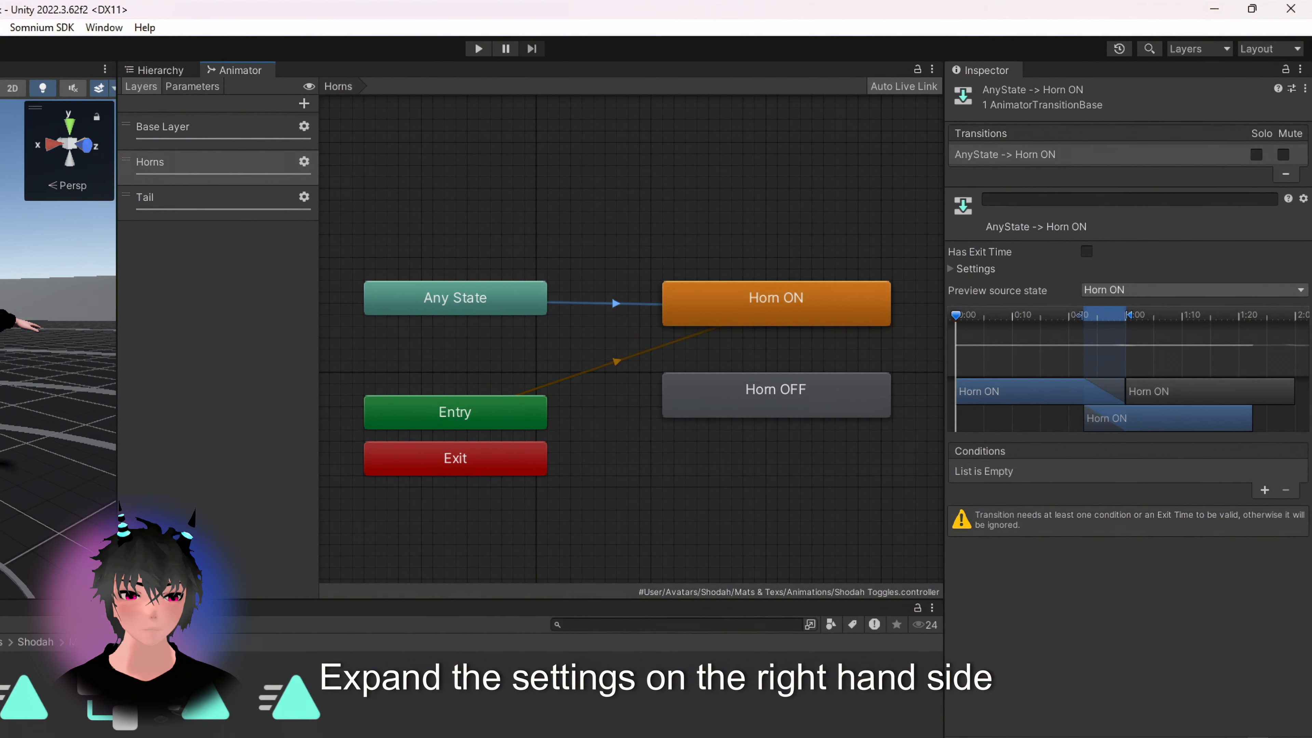
{"action": "left_click", "coordinate": [952, 269]}
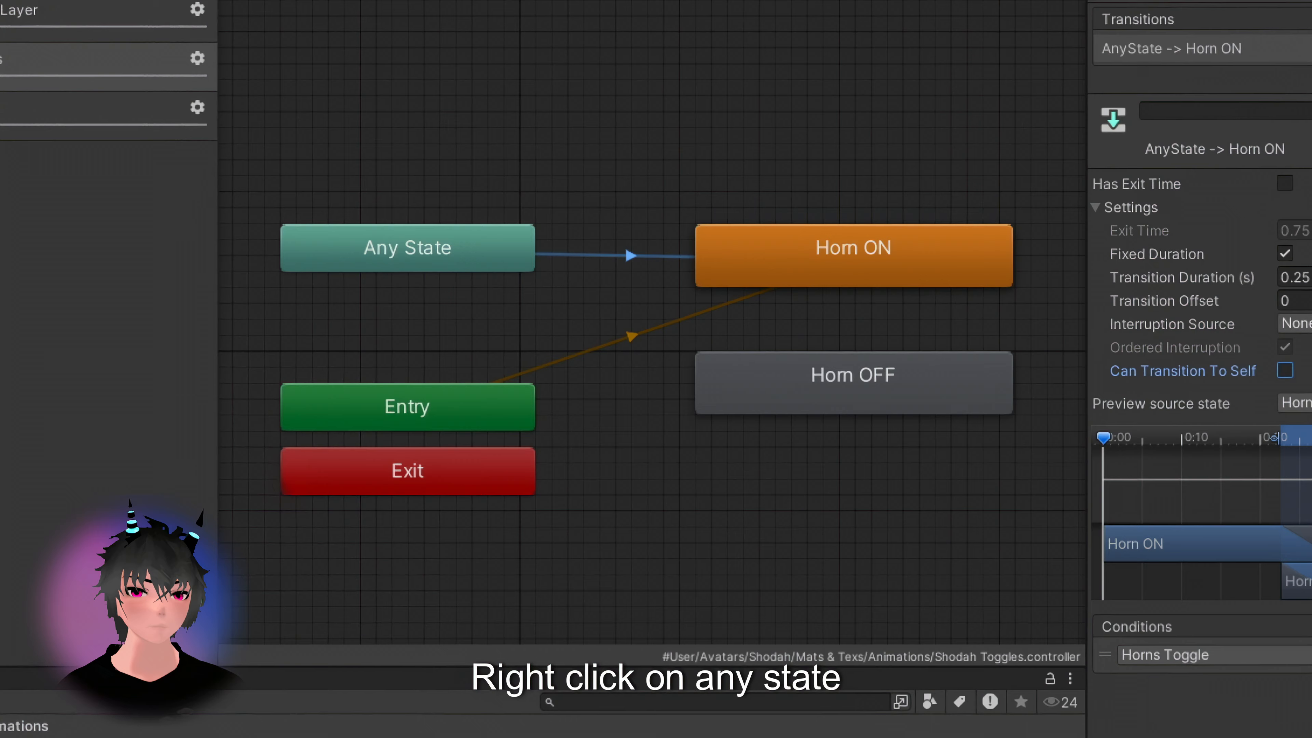
- Create a transition from Any State to the Horn OFF state
{"action": "right_click", "coordinate": [638, 243]}
{"action": "left_click", "coordinate": [422, 273]}
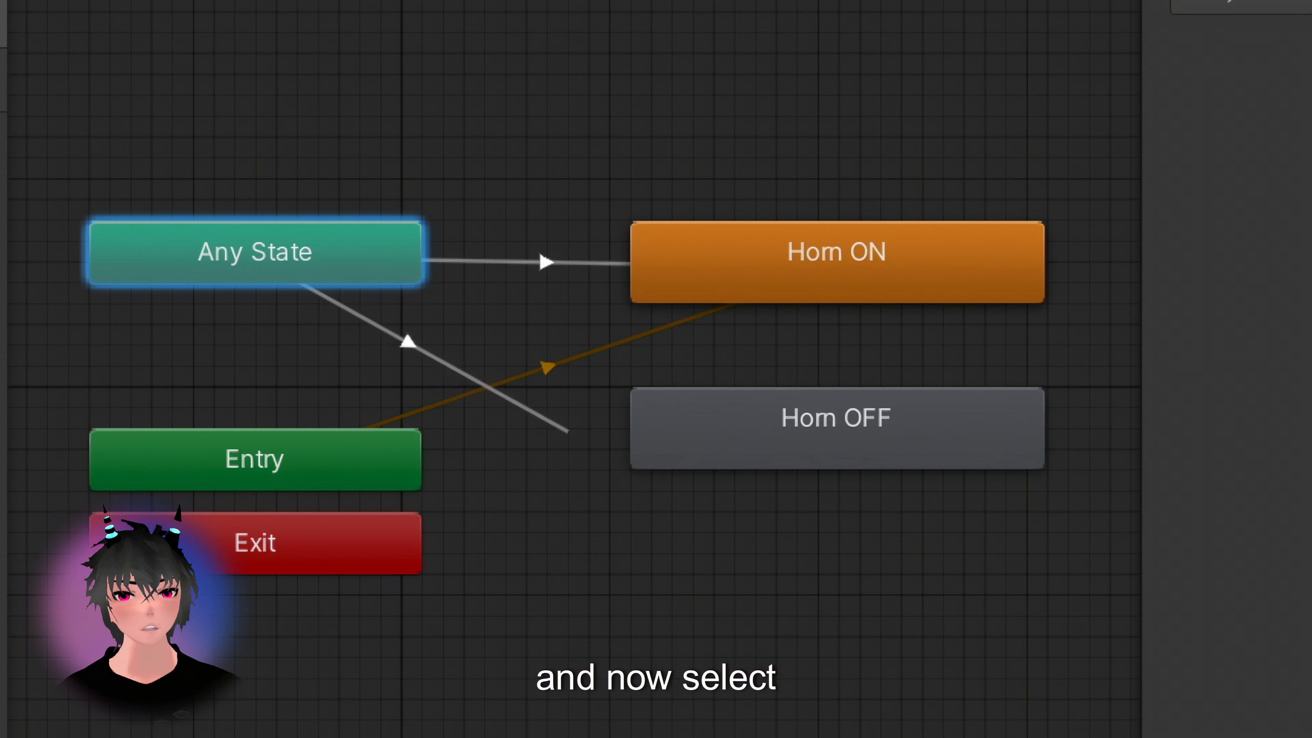
{"action": "left_click", "coordinate": [671, 421]}
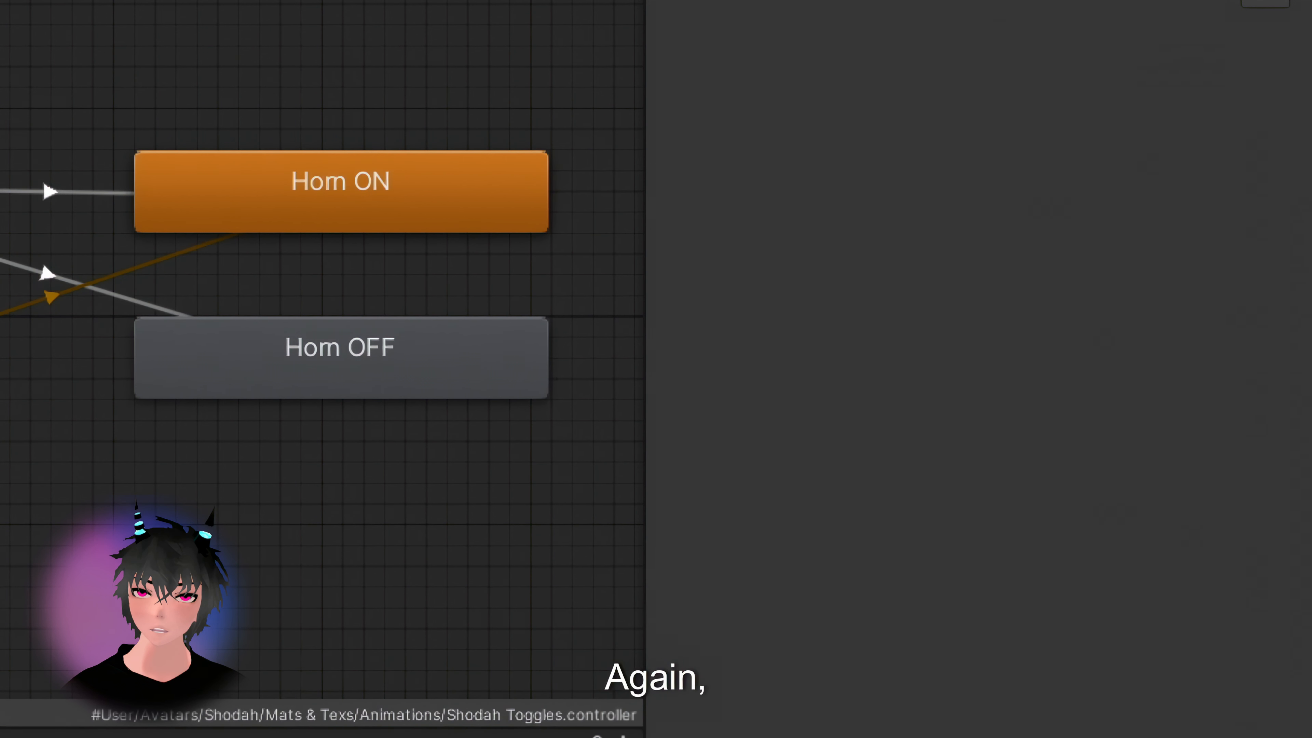
- For the Any State to Horn OFF transition, disable Can Transition To Self and add the condition Horns Toggle set to false
{"action": "left_click", "coordinate": [508, 339]}
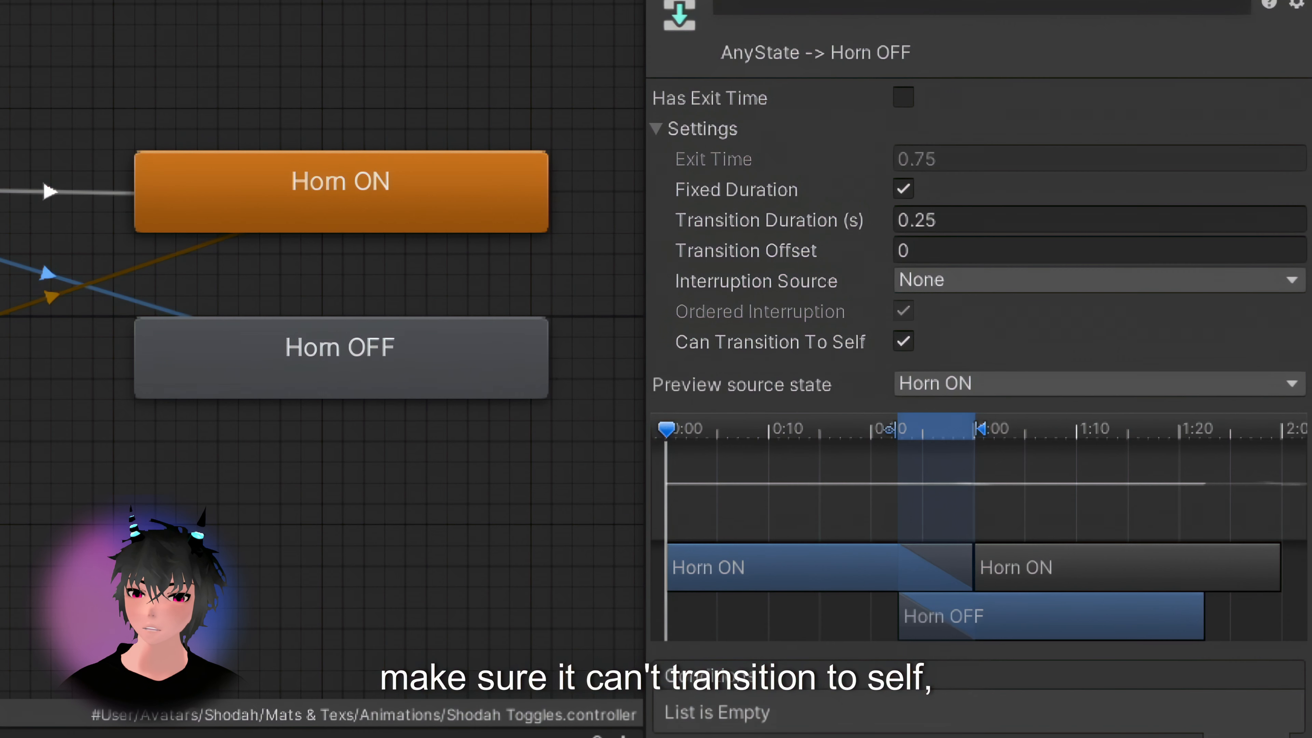
{"action": "left_click", "coordinate": [903, 342]}
{"action": "left_click", "coordinate": [1242, 510]}
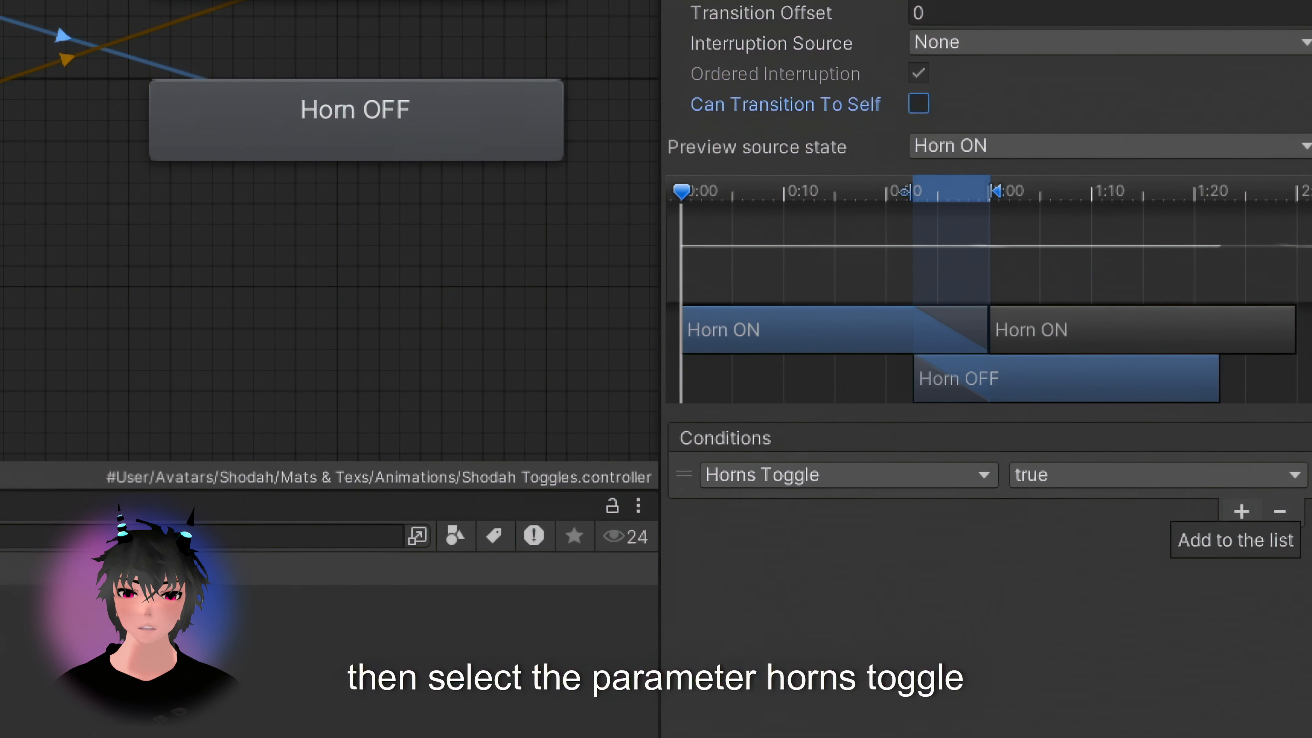
{"action": "left_click", "coordinate": [1152, 475]}
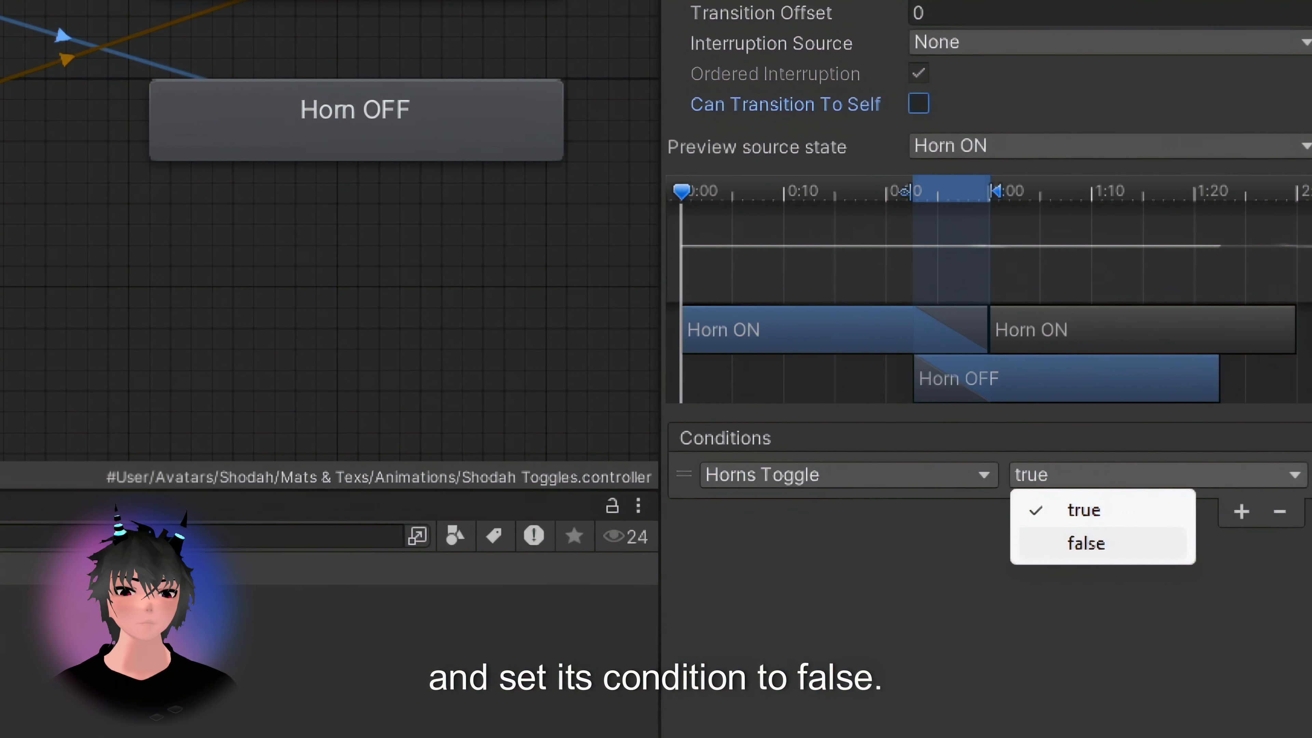
{"action": "left_click", "coordinate": [1086, 544]}
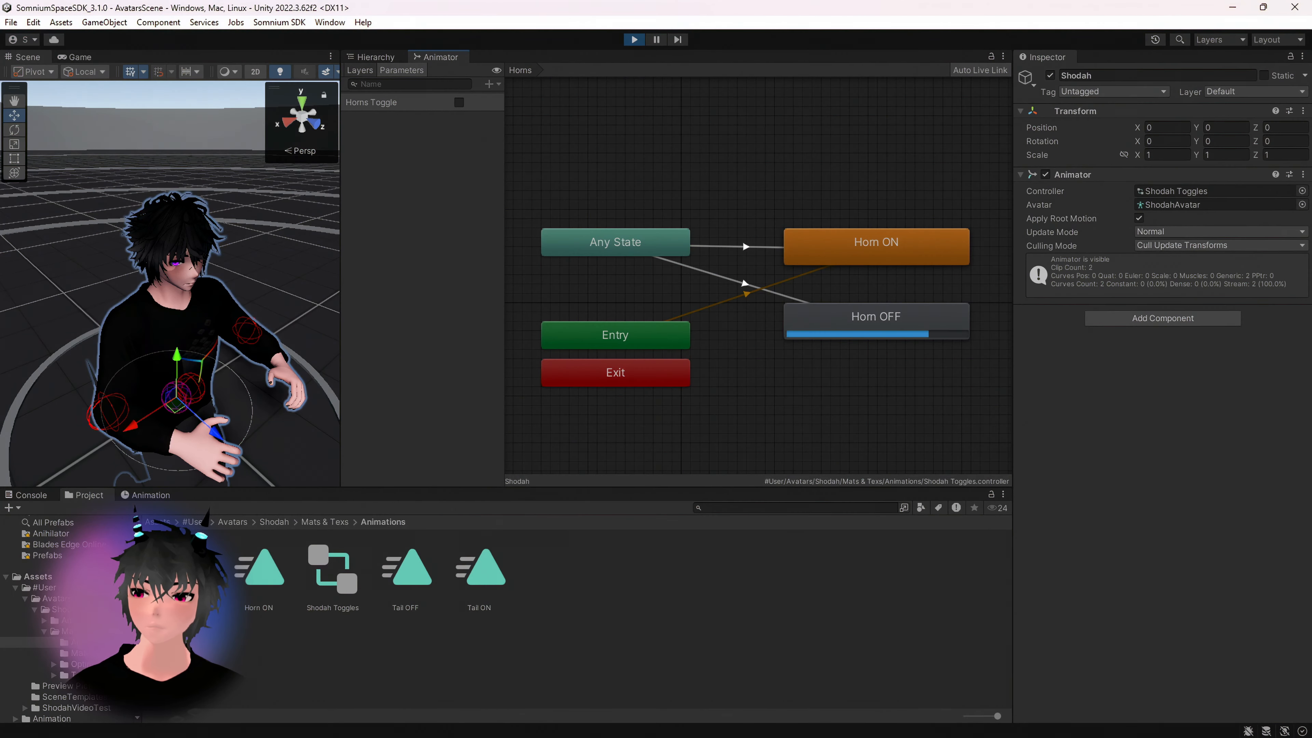
- Test the horns in Play mode by switching the Horns Toggle parameter on and off
{"action": "left_click", "coordinate": [458, 102]}
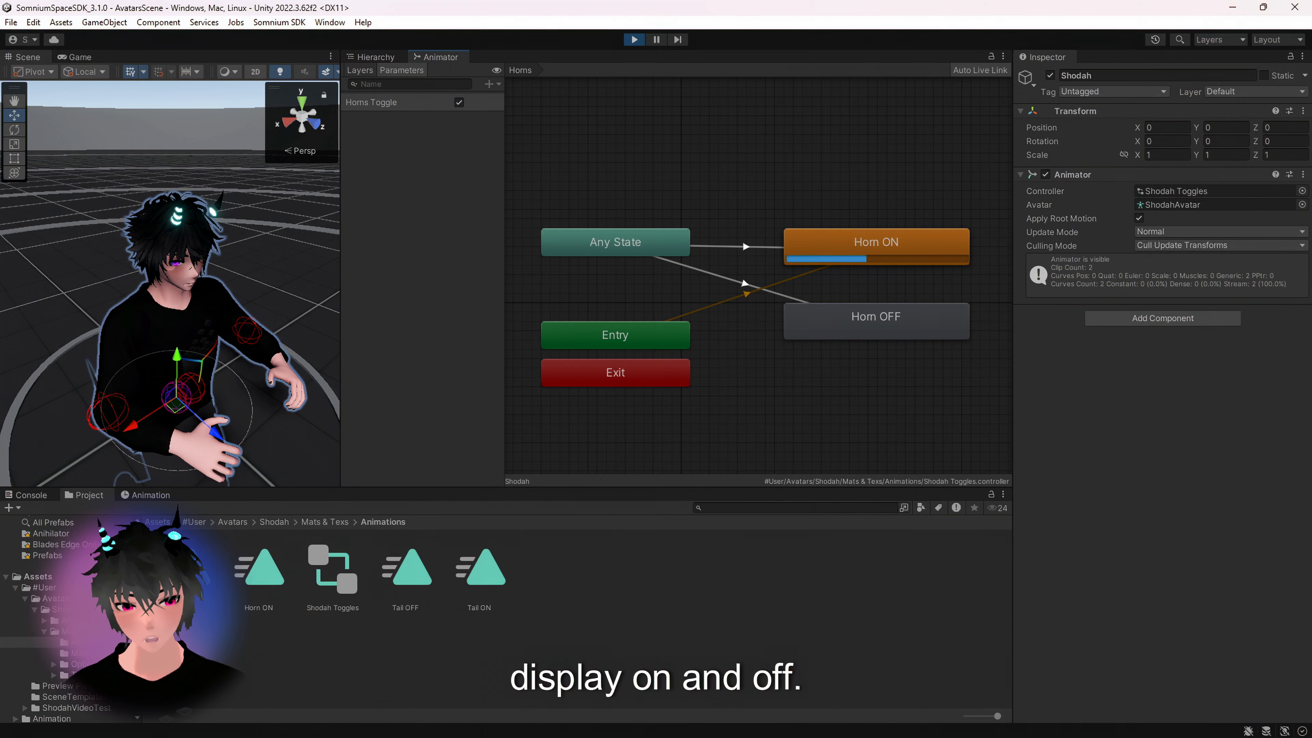
{"action": "left_click", "coordinate": [459, 102]}
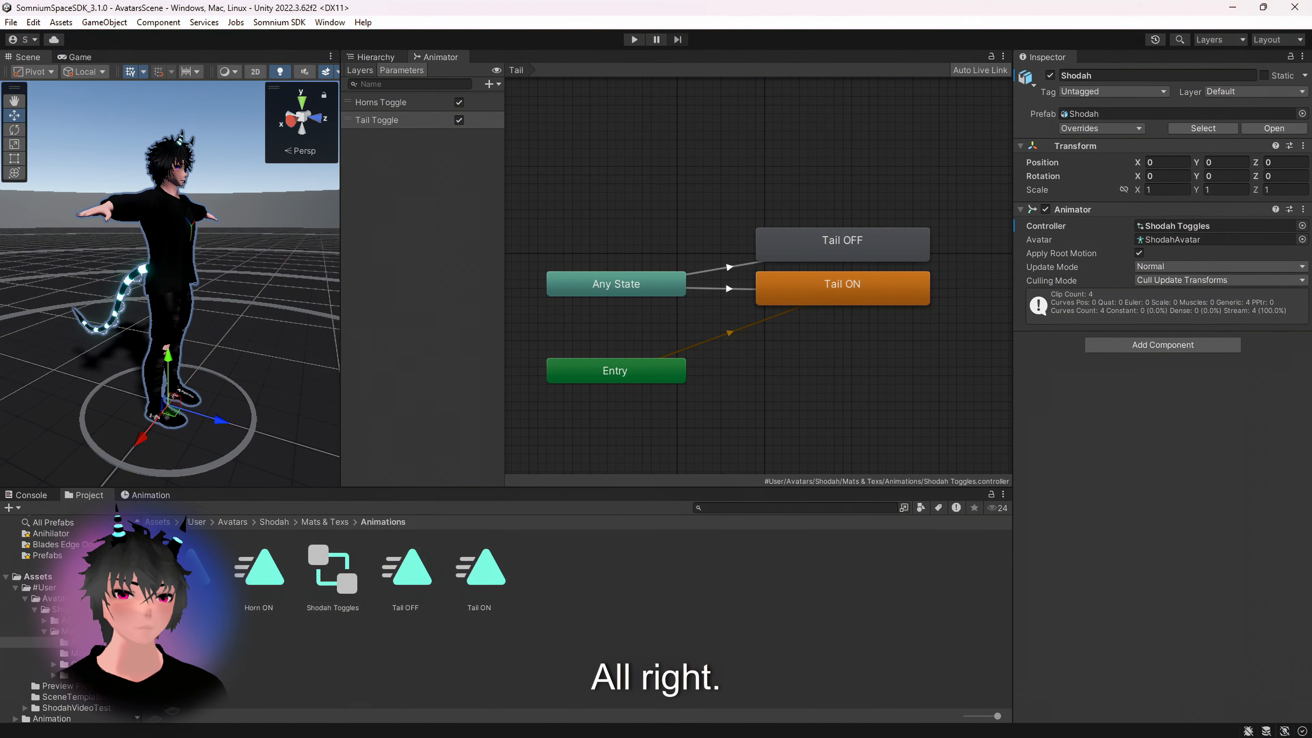
- Add the Avatar SDK Config component to the Shodah avatar, expand it and enter Shadow as the upload name
{"action": "left_click", "coordinate": [376, 57]}
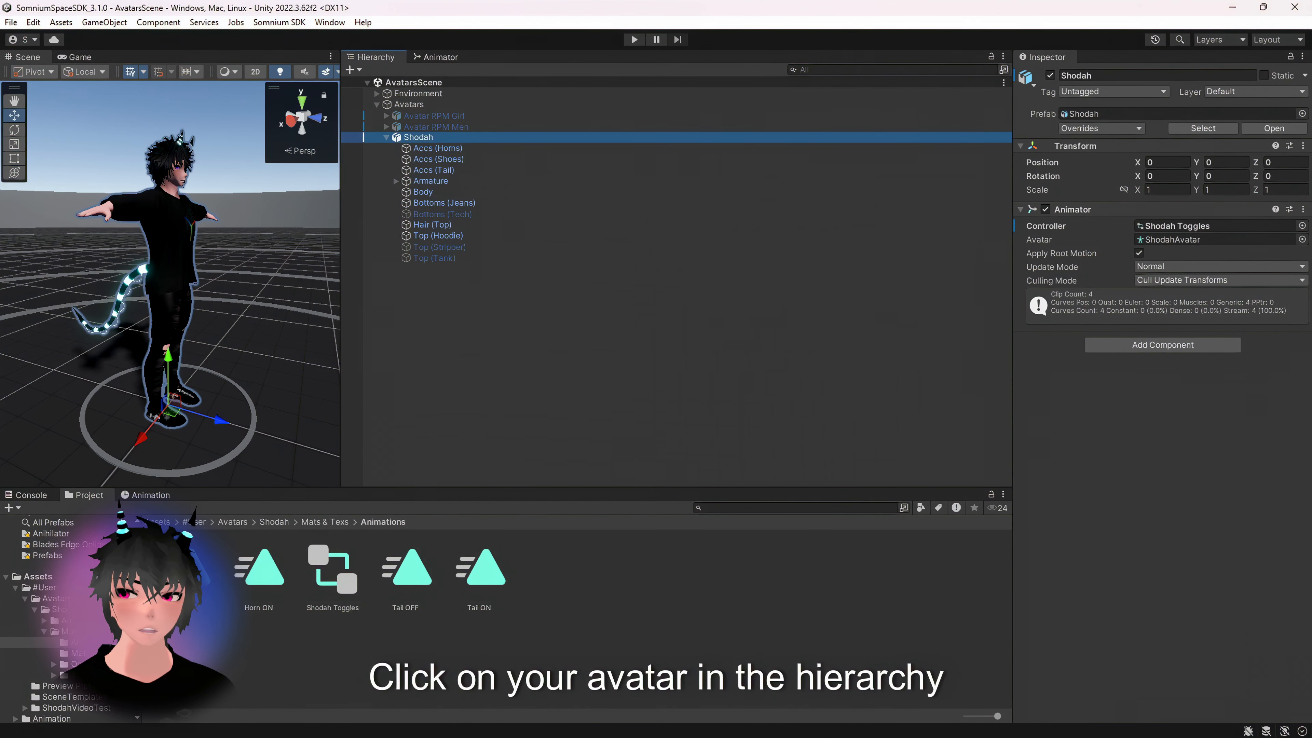
{"action": "left_click", "coordinate": [1163, 345]}
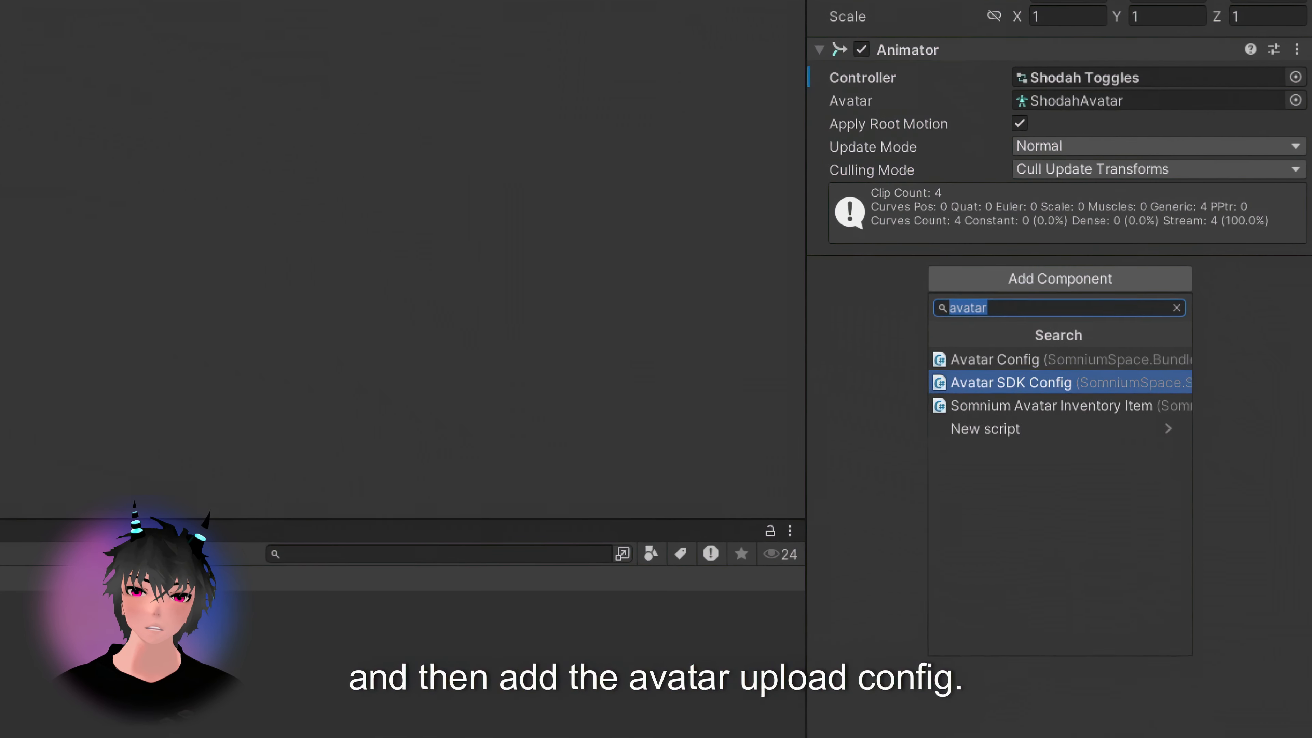
{"action": "left_click", "coordinate": [1133, 407]}
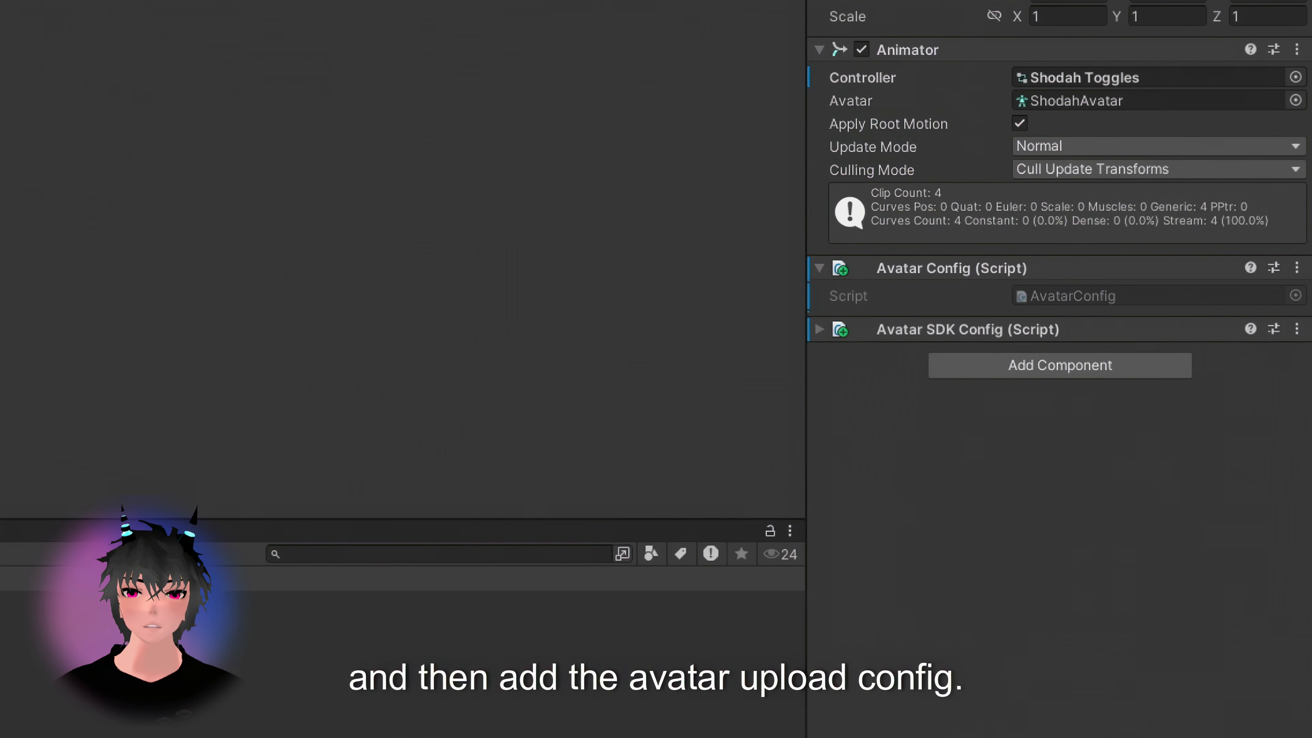
{"action": "left_click", "coordinate": [968, 330]}
{"action": "scroll", "coordinate": [1059, 413], "scroll_direction": "down", "scroll_amount": 4}
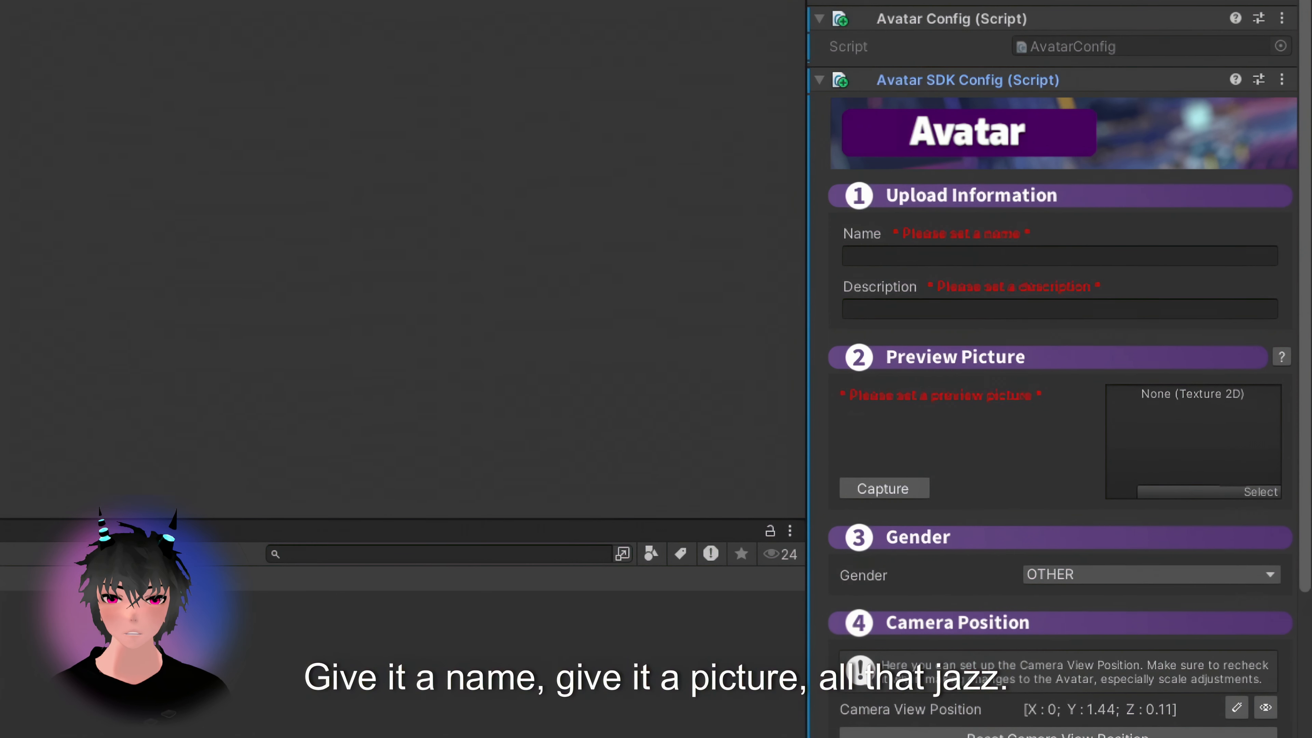
{"action": "left_click", "coordinate": [1059, 256]}
{"action": "type", "text": "Shadow"}
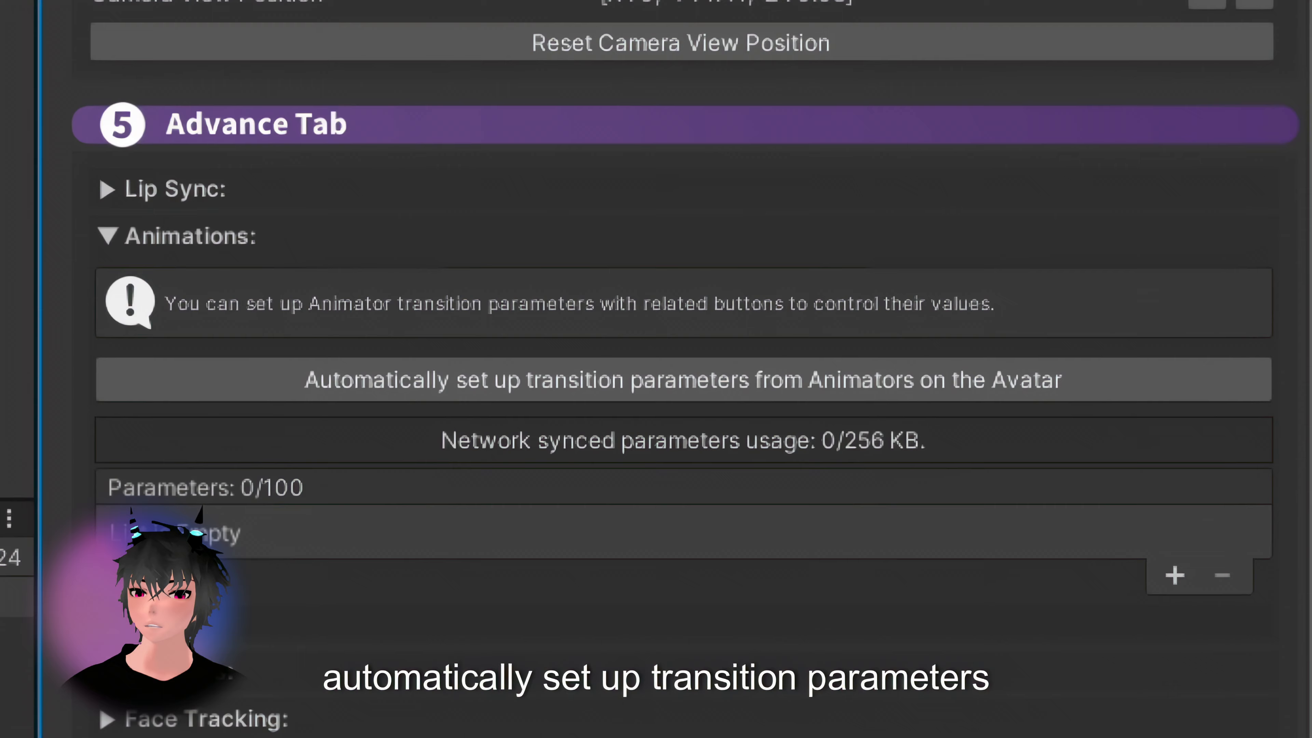
- Automatically set up the transition parameters from the animators on the avatar
{"action": "left_click", "coordinate": [683, 380]}
{"action": "scroll", "coordinate": [683, 380], "scroll_direction": "down", "scroll_amount": 1}
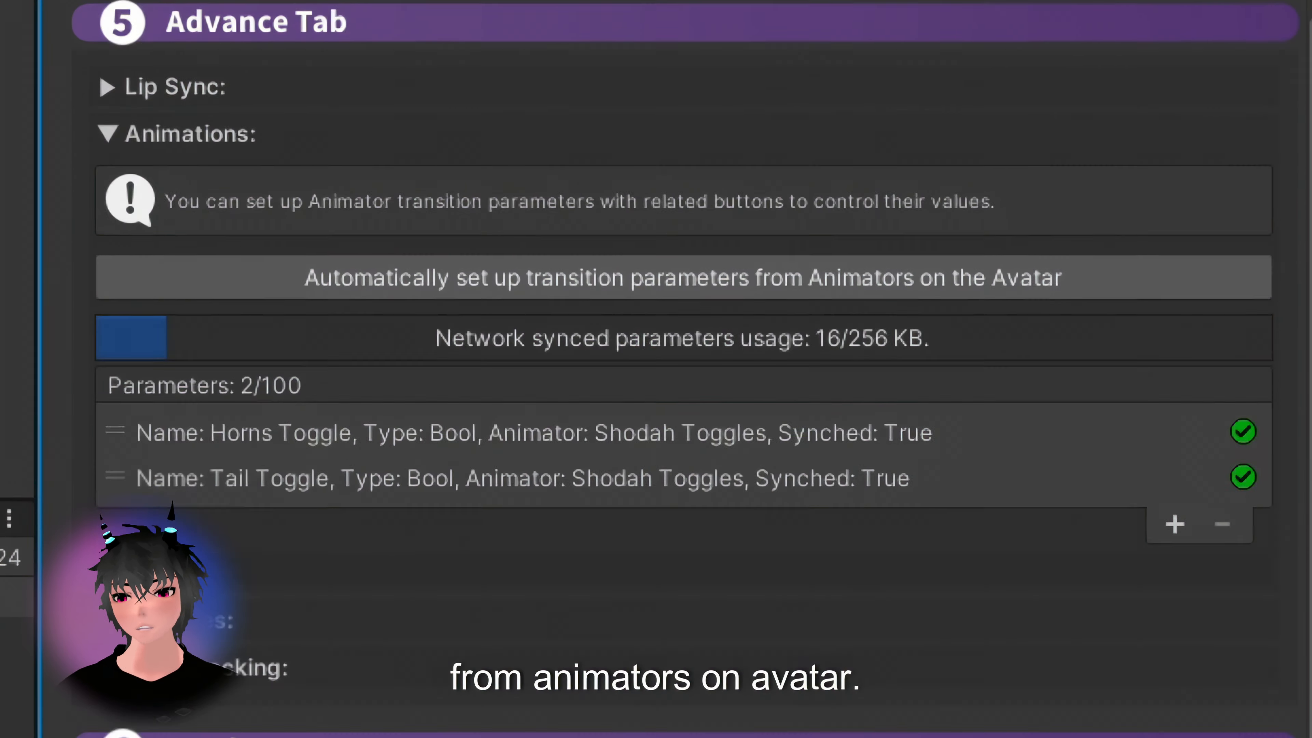
{"action": "scroll", "coordinate": [682, 361], "scroll_direction": "down", "scroll_amount": 3}
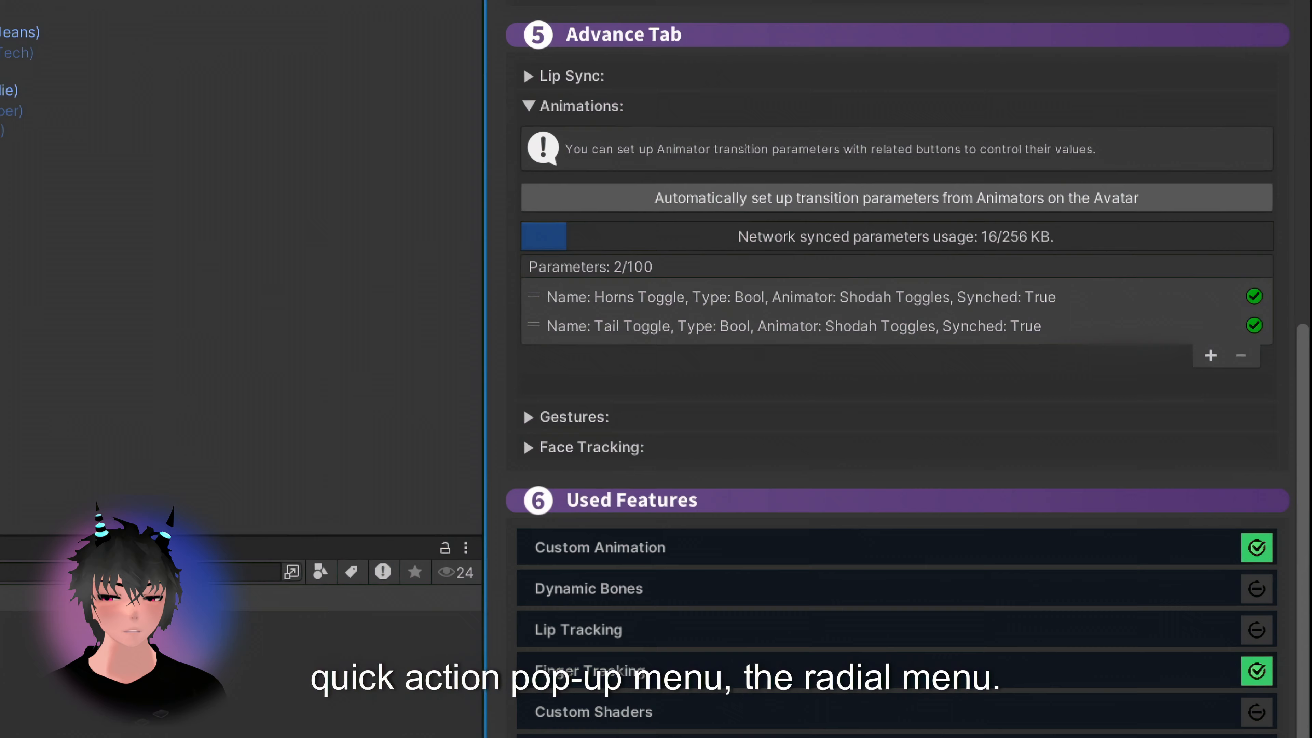
- Enable the Default Value for the Horns Toggle transition parameter
{"action": "left_click", "coordinate": [800, 298]}
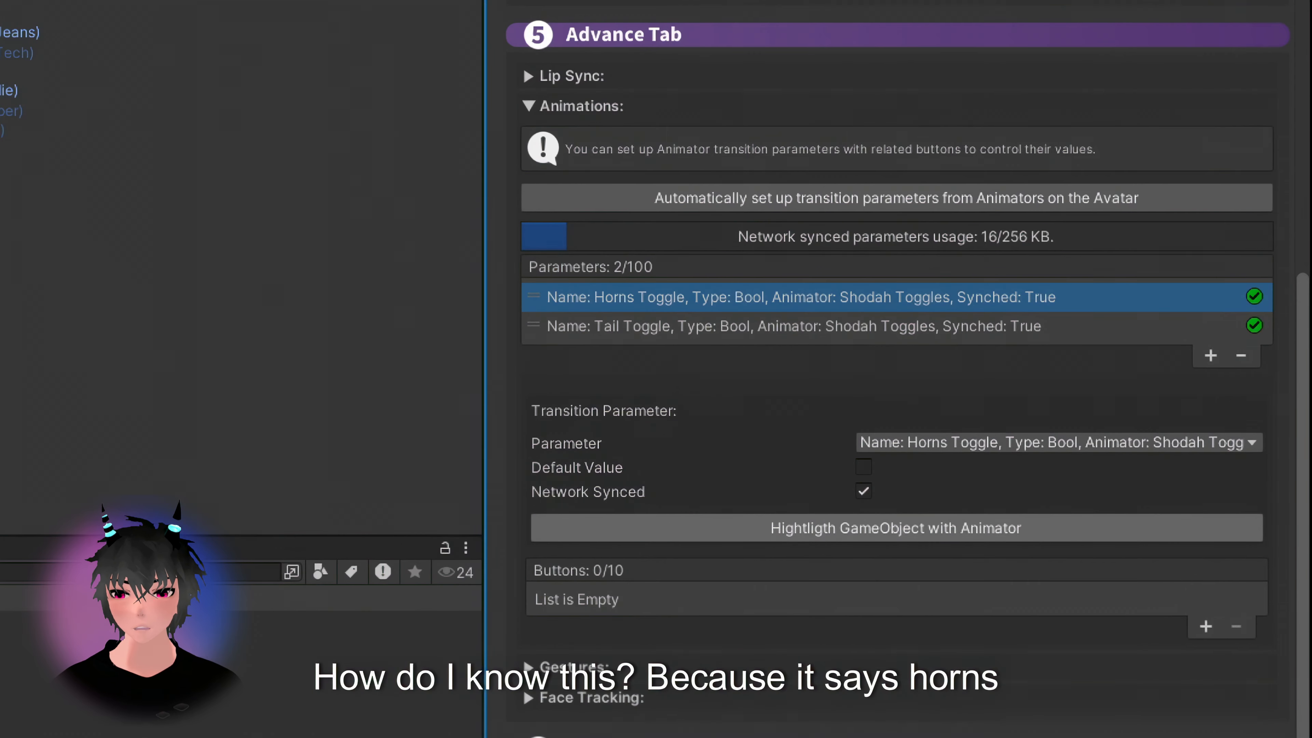
{"action": "left_click", "coordinate": [1060, 443]}
{"action": "left_click", "coordinate": [1059, 469]}
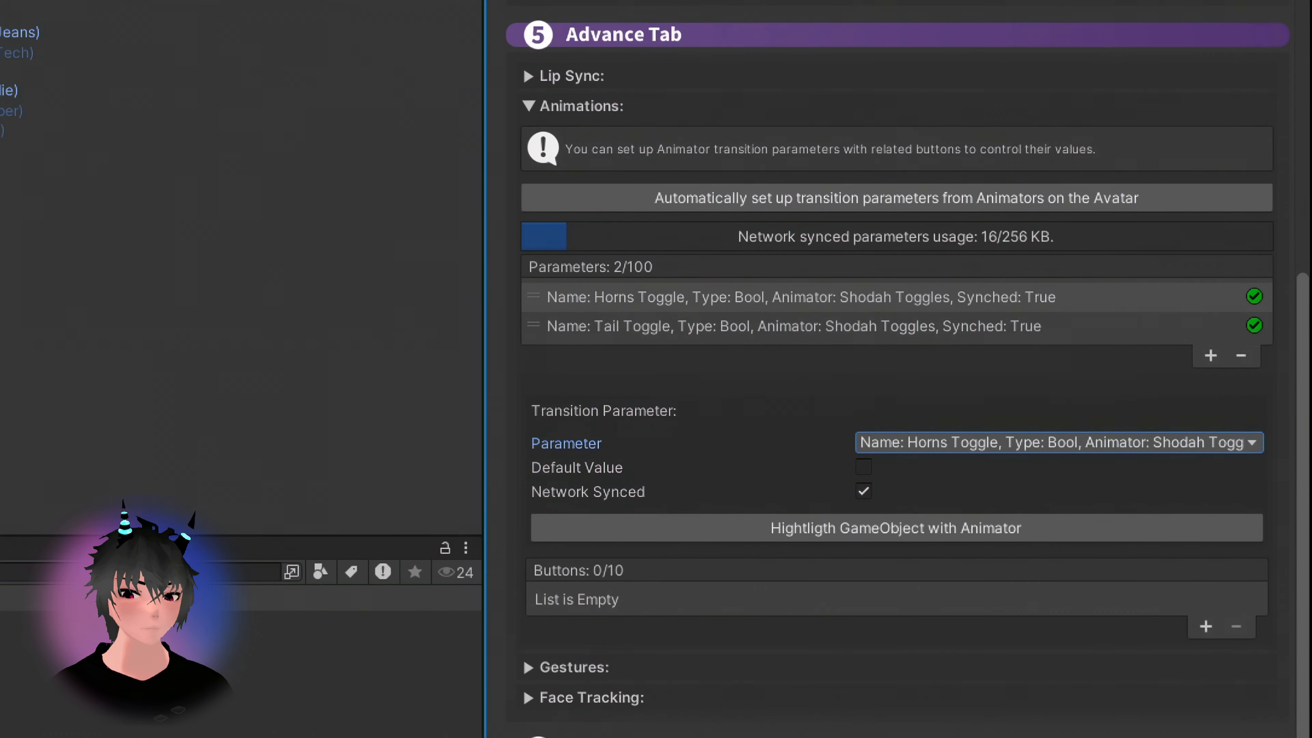
{"action": "left_click", "coordinate": [864, 467]}
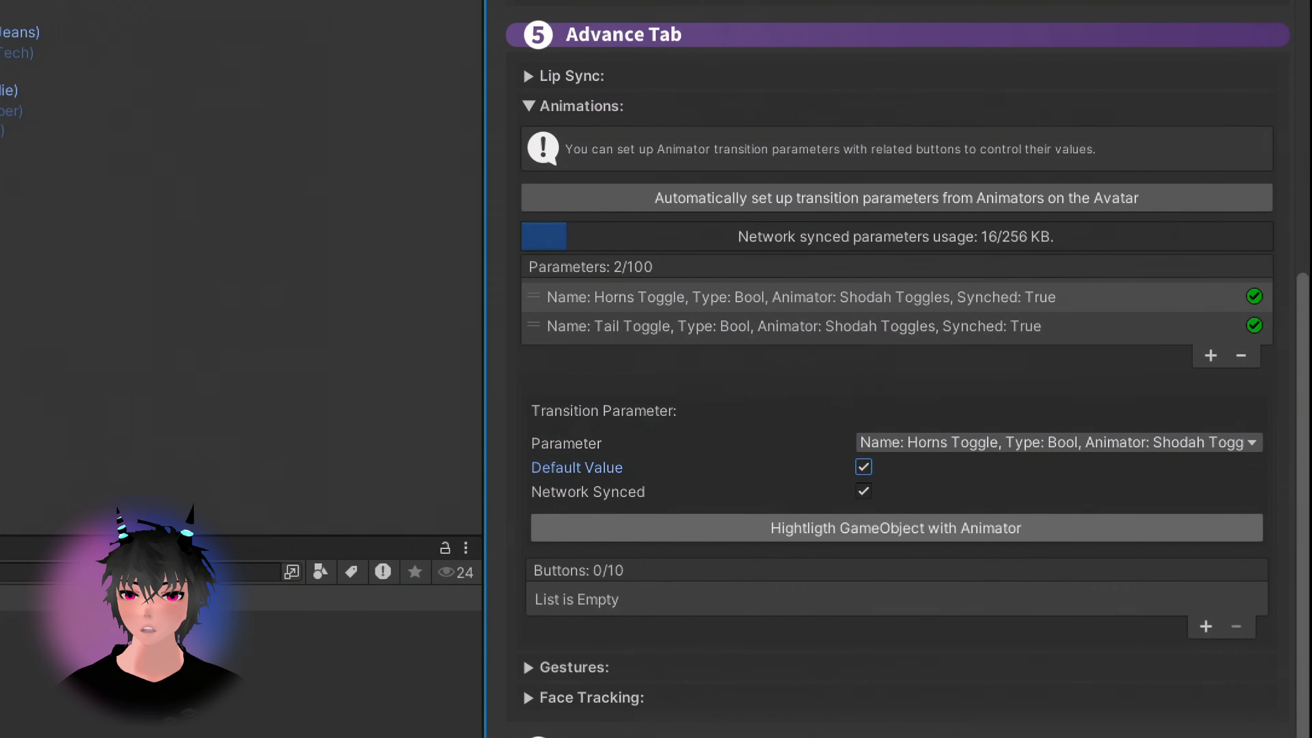
{"action": "scroll", "coordinate": [897, 413], "scroll_direction": "down", "scroll_amount": 2}
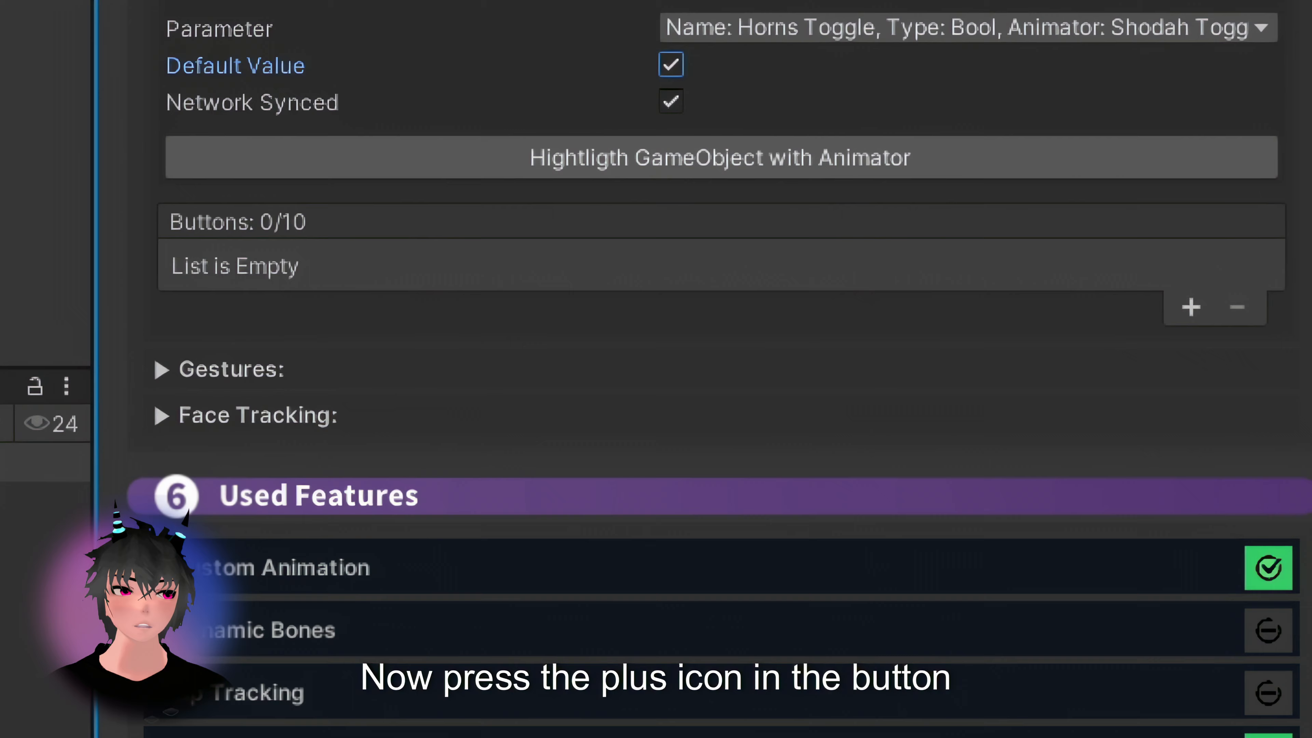
- Add a menu button to the Horns Toggle parameter, set its type to Toggle and name it Horns
{"action": "left_click", "coordinate": [1193, 336]}
{"action": "scroll", "coordinate": [723, 362], "scroll_direction": "down", "scroll_amount": 3}
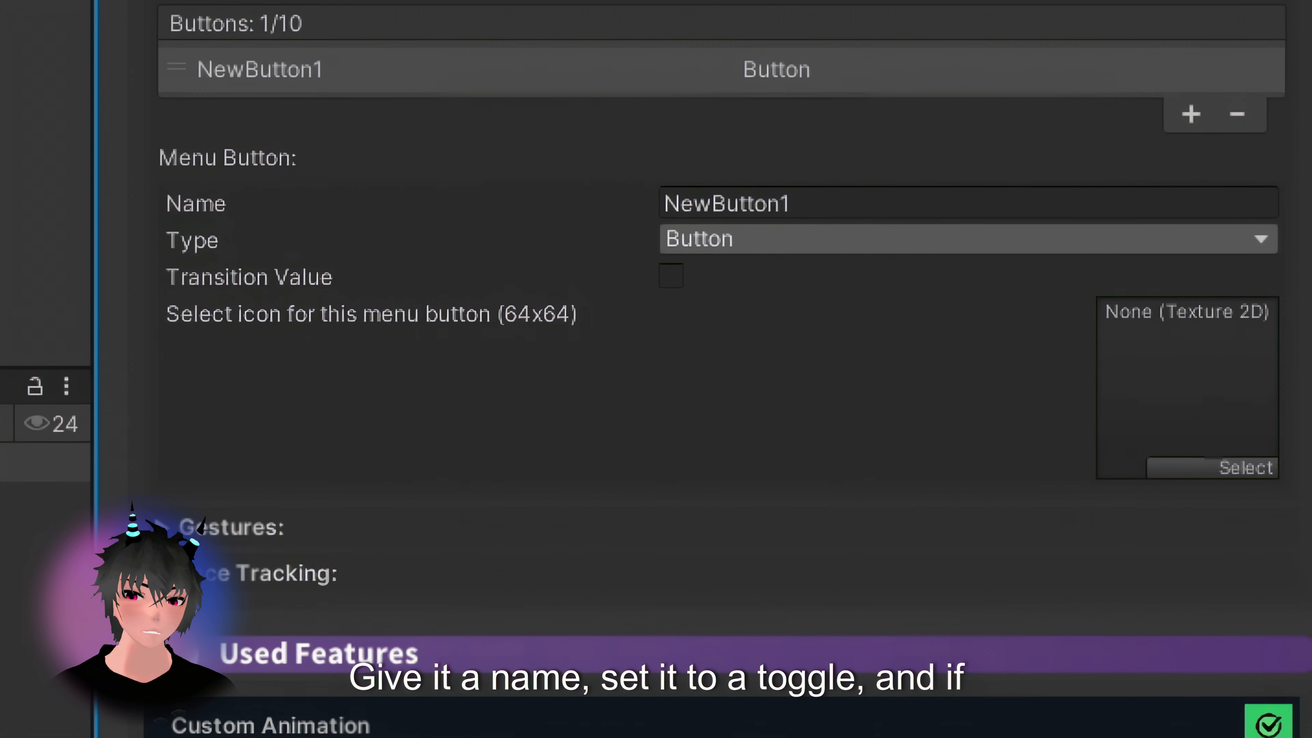
{"action": "left_click", "coordinate": [749, 238]}
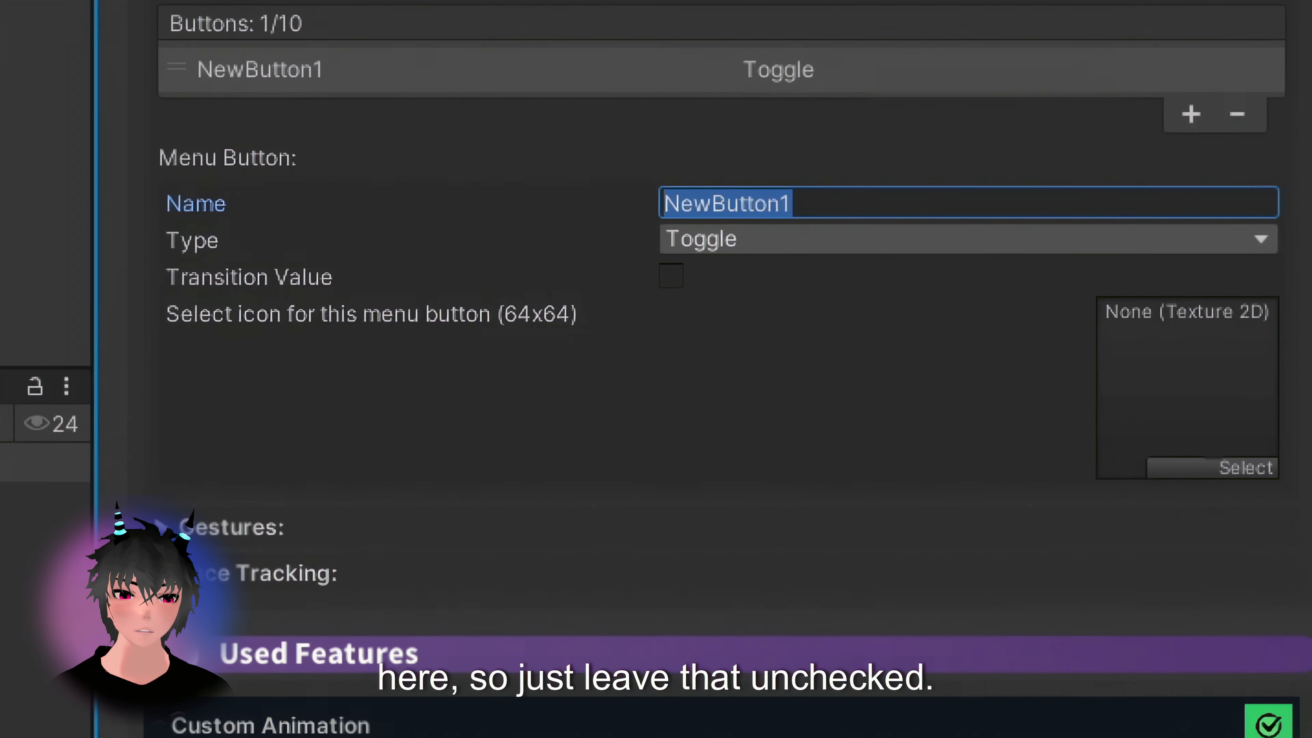
{"action": "type", "text": "Horns"}
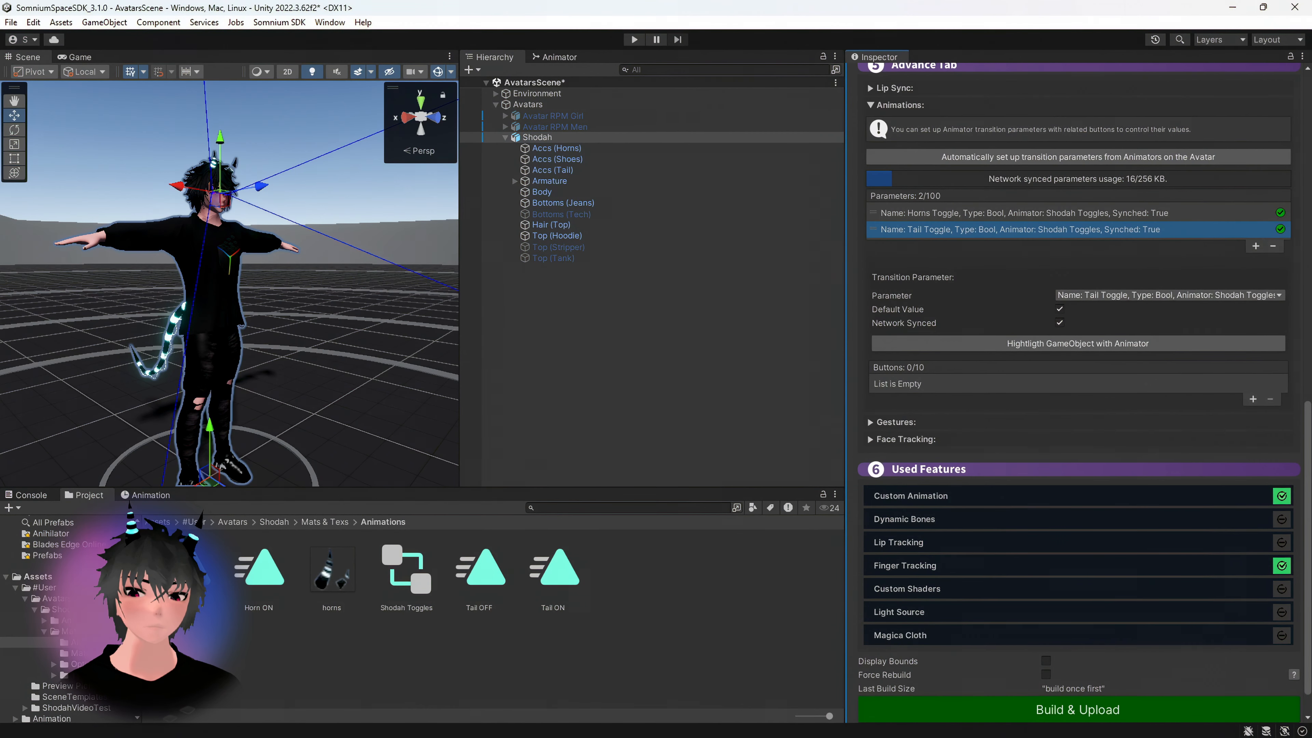
- Add a menu button named Tail to the Tail Toggle parameter and open its type choices
{"action": "left_click", "coordinate": [1020, 229]}
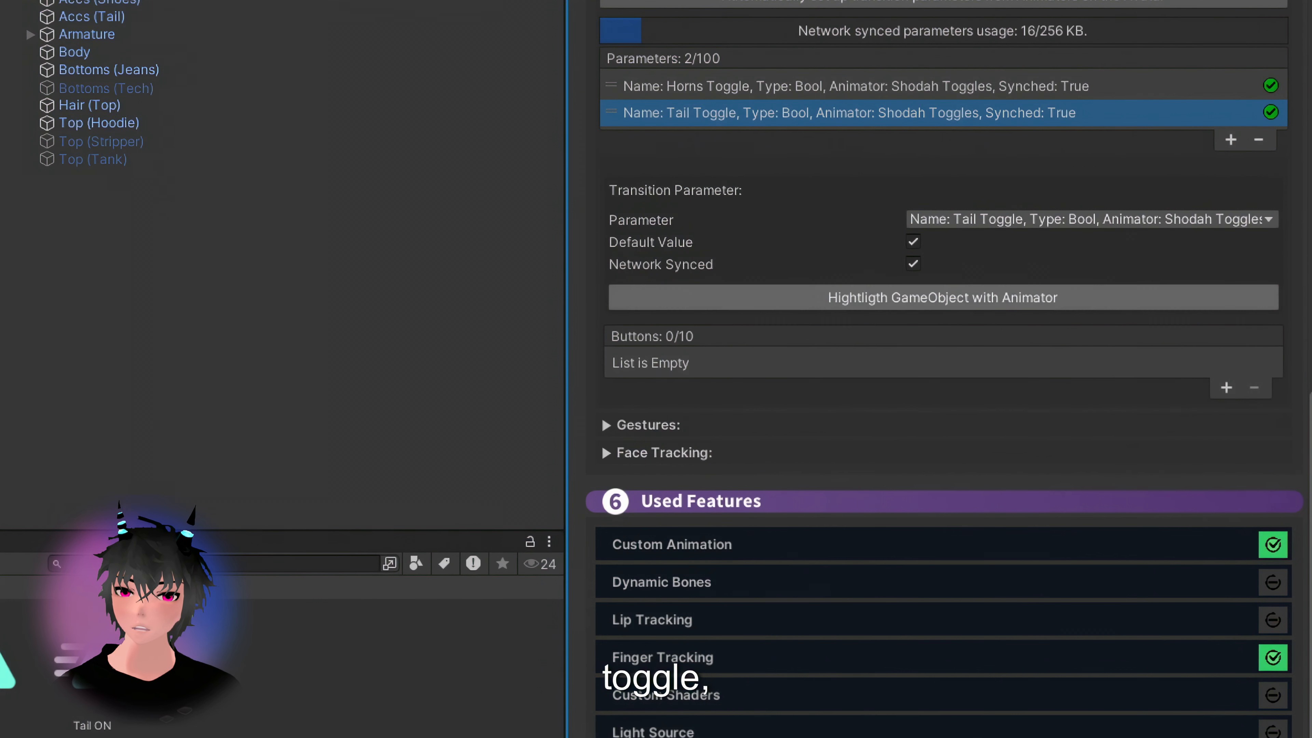
{"action": "left_click", "coordinate": [1227, 387]}
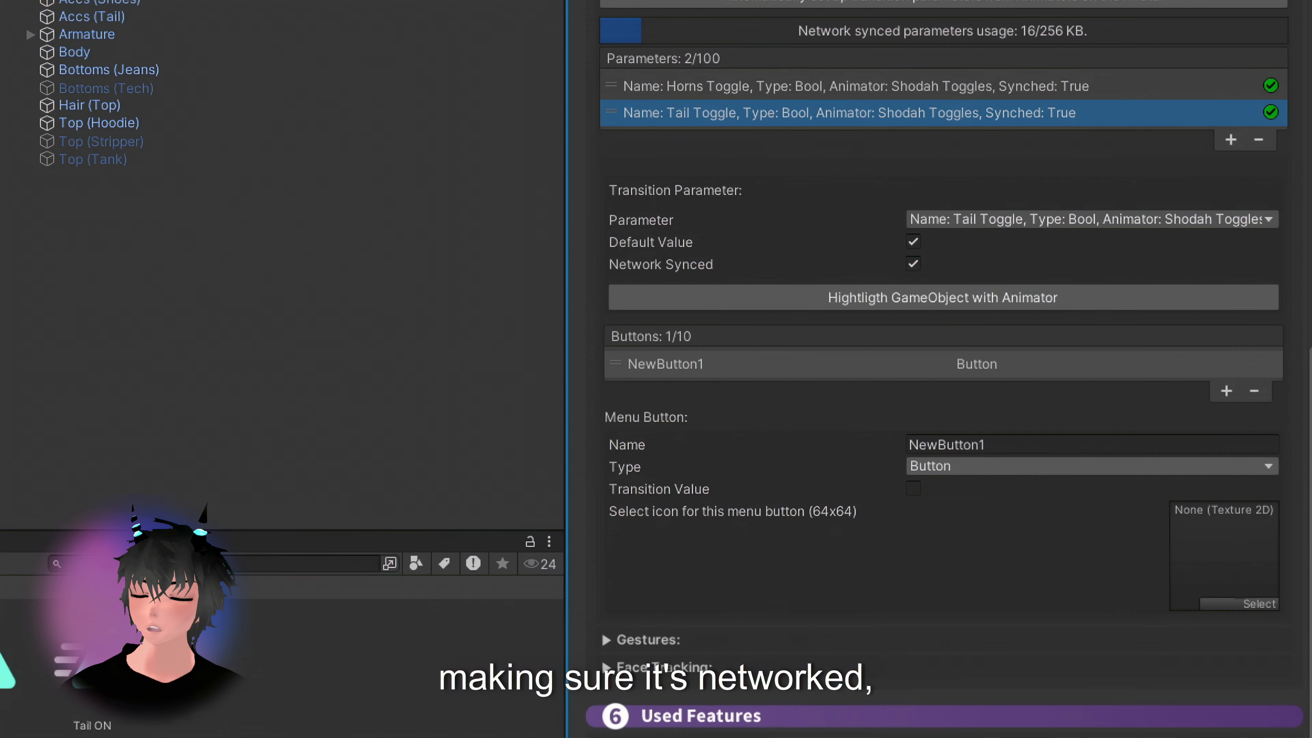
{"action": "left_click_drag", "start_coordinate": [997, 445], "coordinate": [906, 445]}
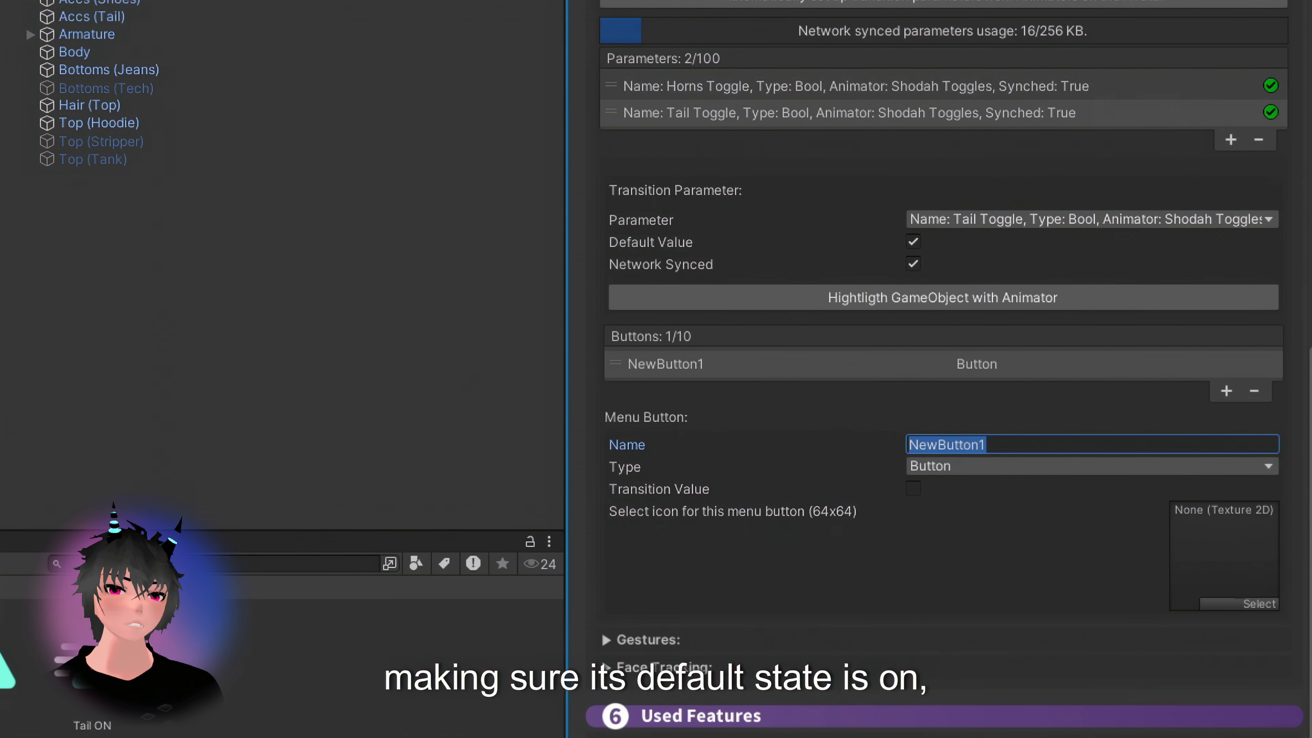
{"action": "type", "text": "Tail"}
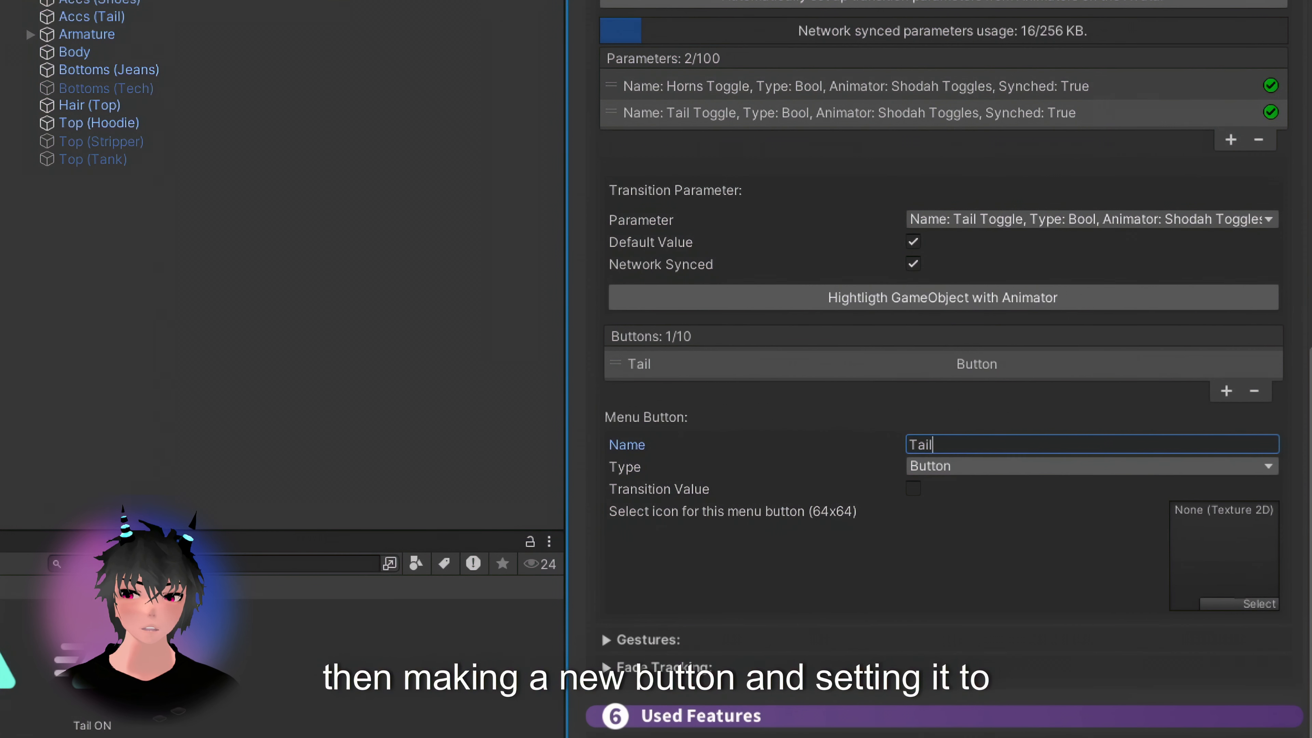
{"action": "left_click", "coordinate": [956, 466]}
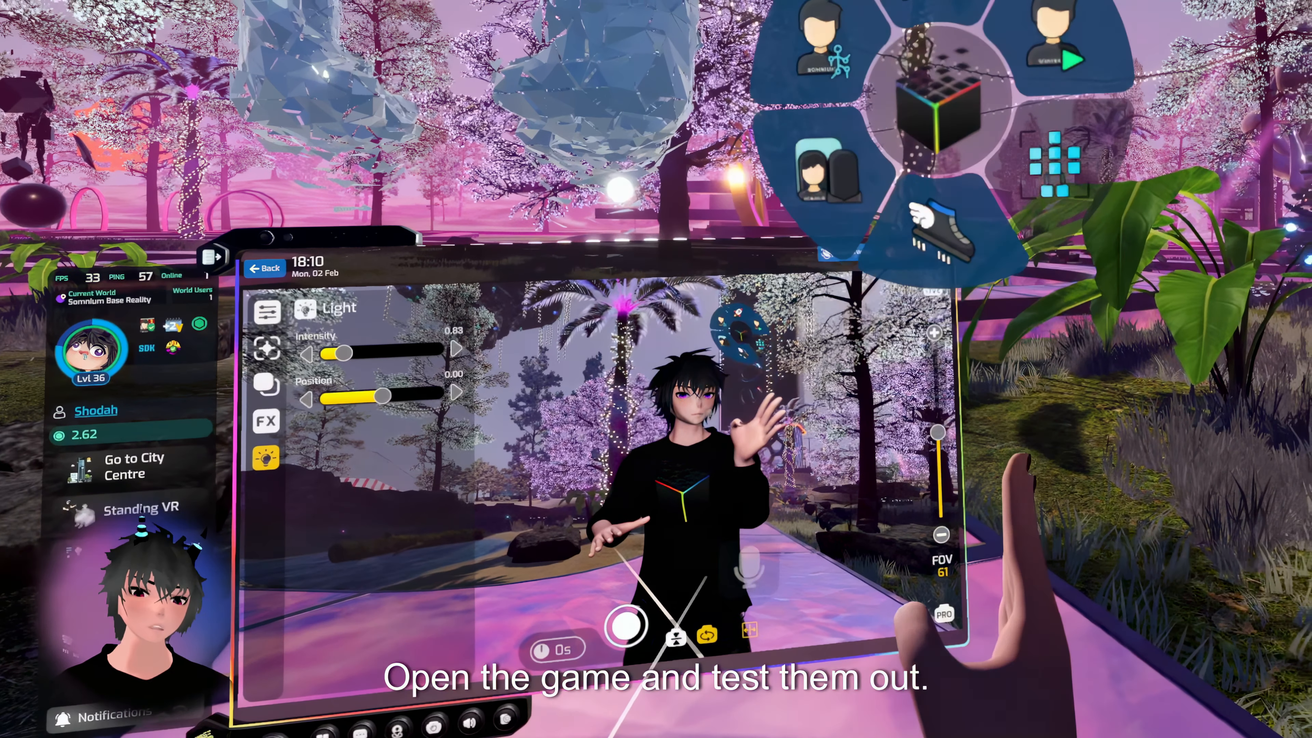